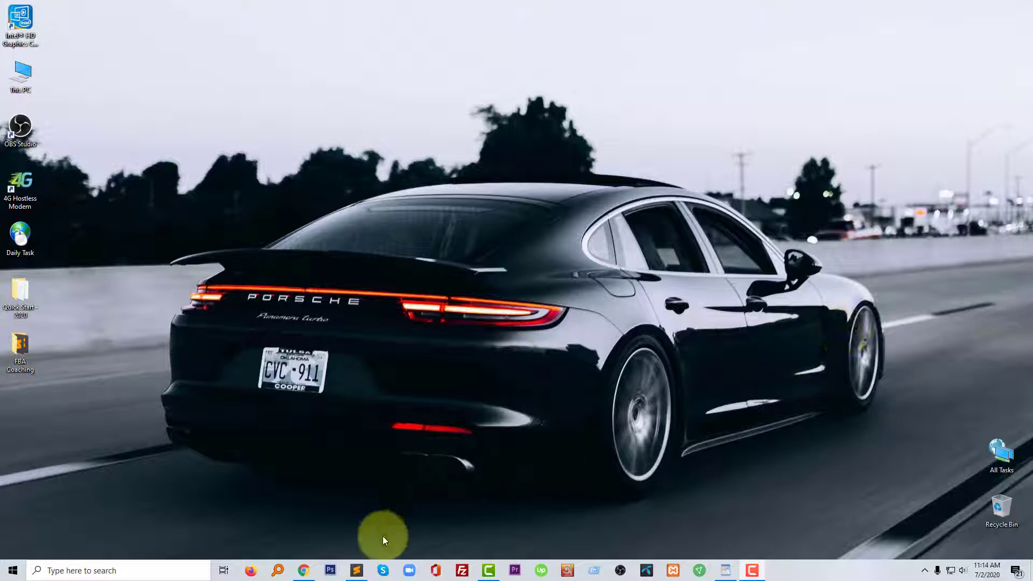
# Bring up Chrome, close the two extra tabs, and show the Dashboard > Updates page
pyautogui.click(304, 571)
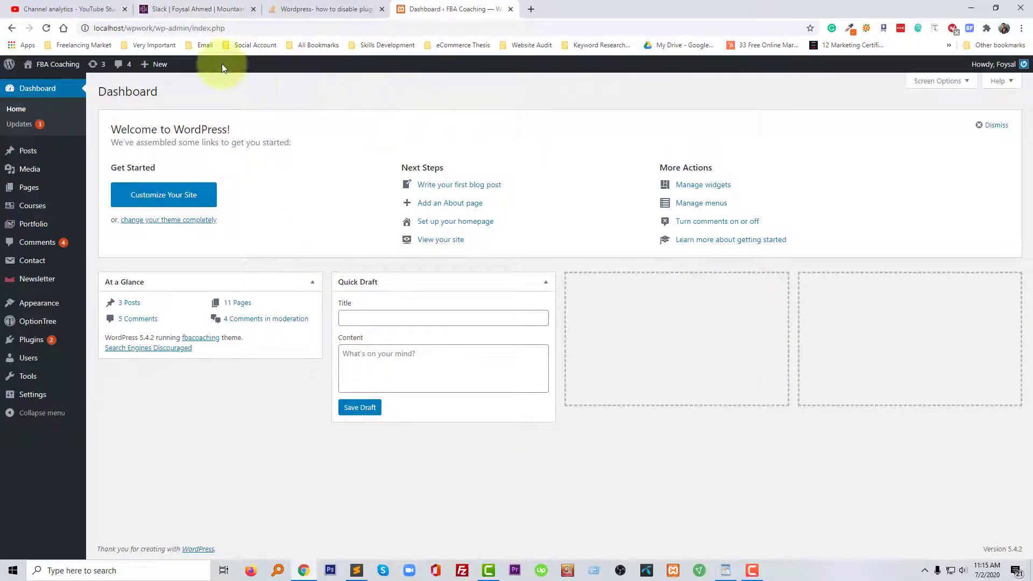
pyautogui.click(125, 9)
pyautogui.click(124, 9)
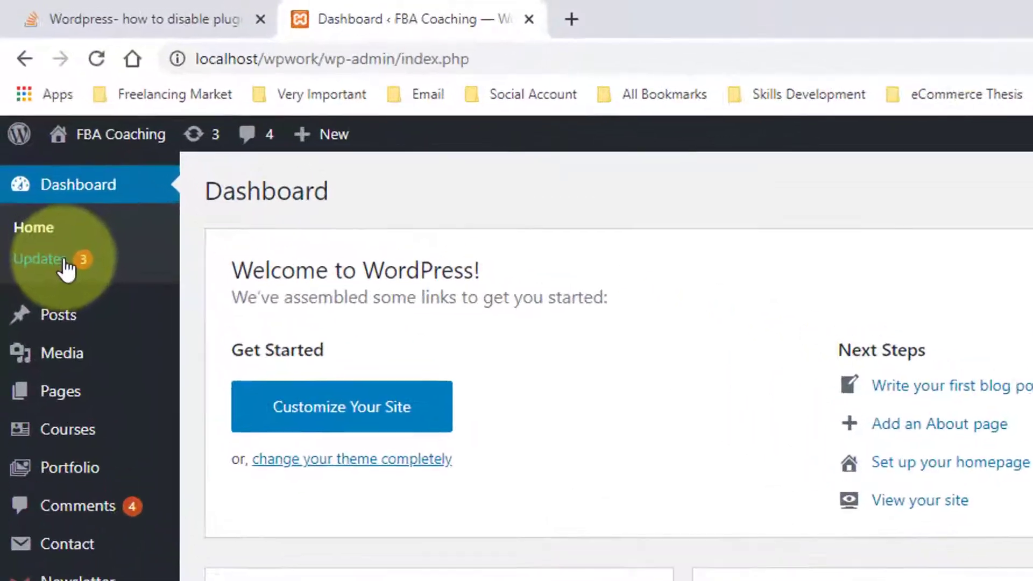
pyautogui.click(27, 127)
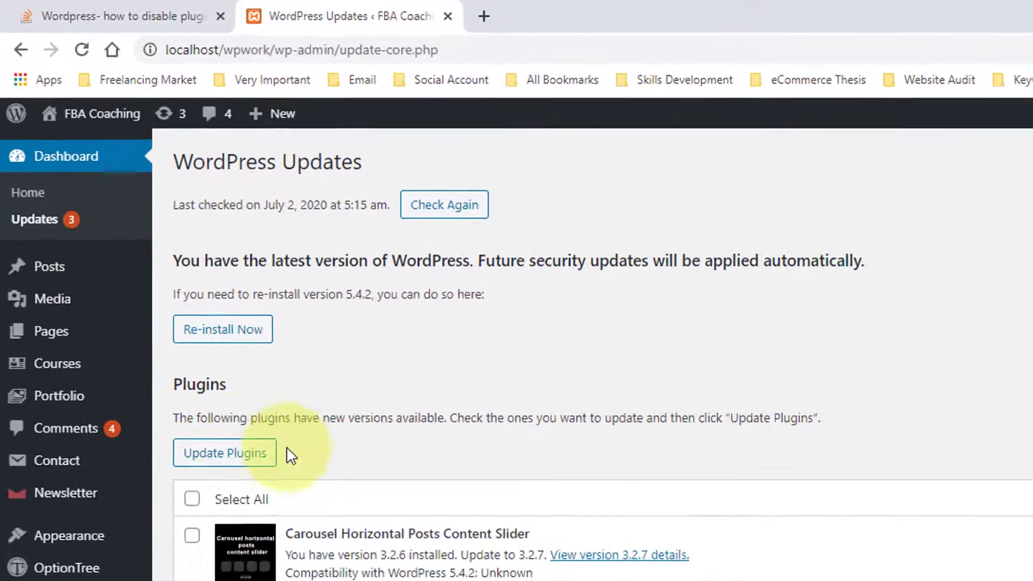
pyautogui.scroll(-3, 290, 456)
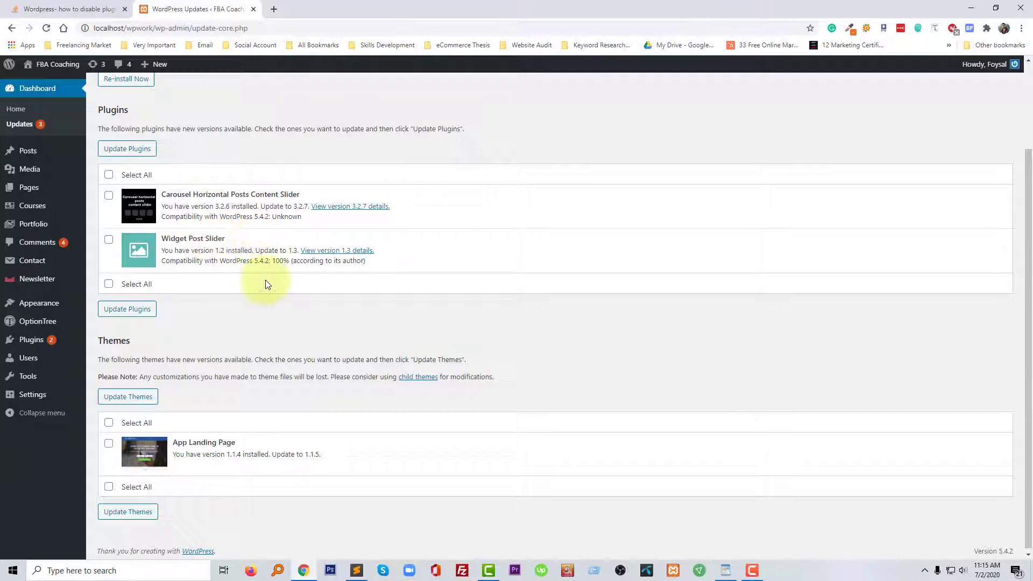
pyautogui.scroll(2, 269, 280)
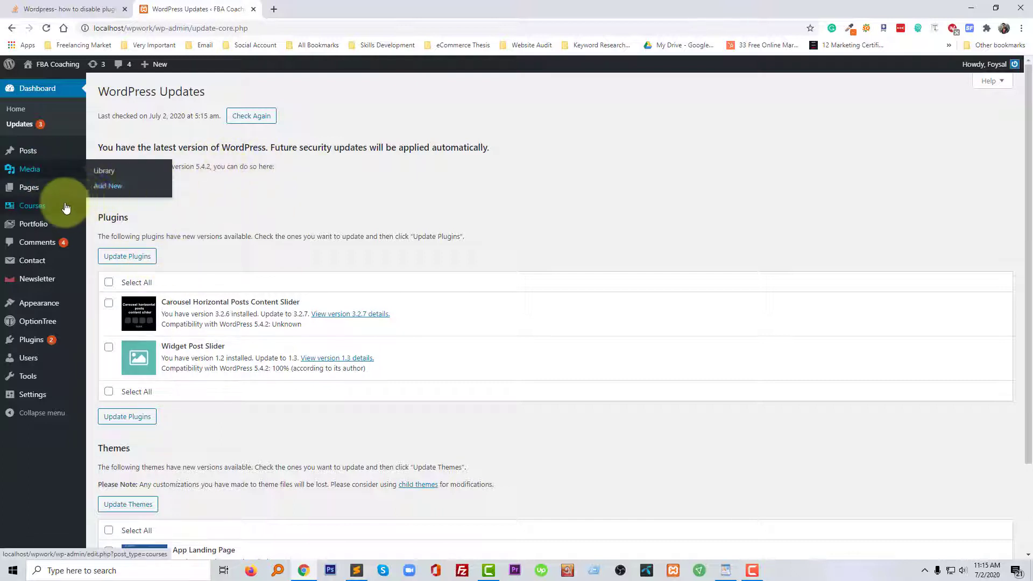
pyautogui.moveTo(31, 340)
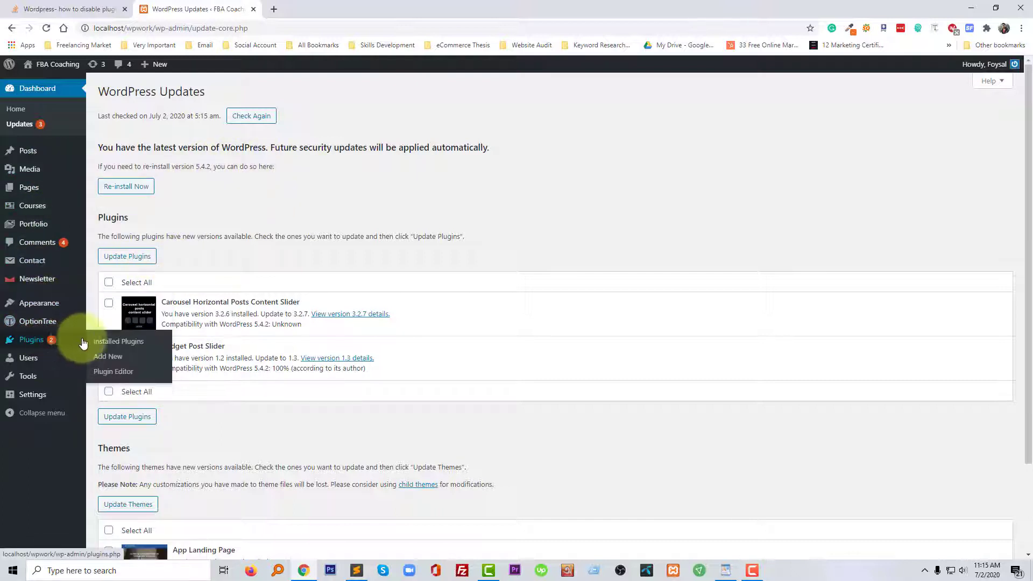
# Copy the add_filter snippet from the 'How to disable plugin update' WordPad notes
pyautogui.click(105, 342)
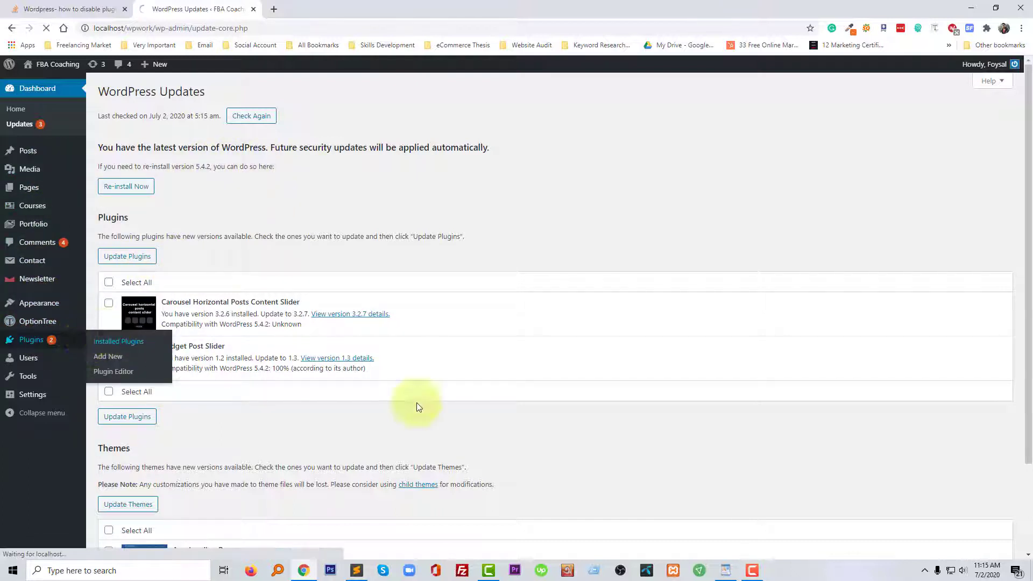
pyautogui.click(725, 571)
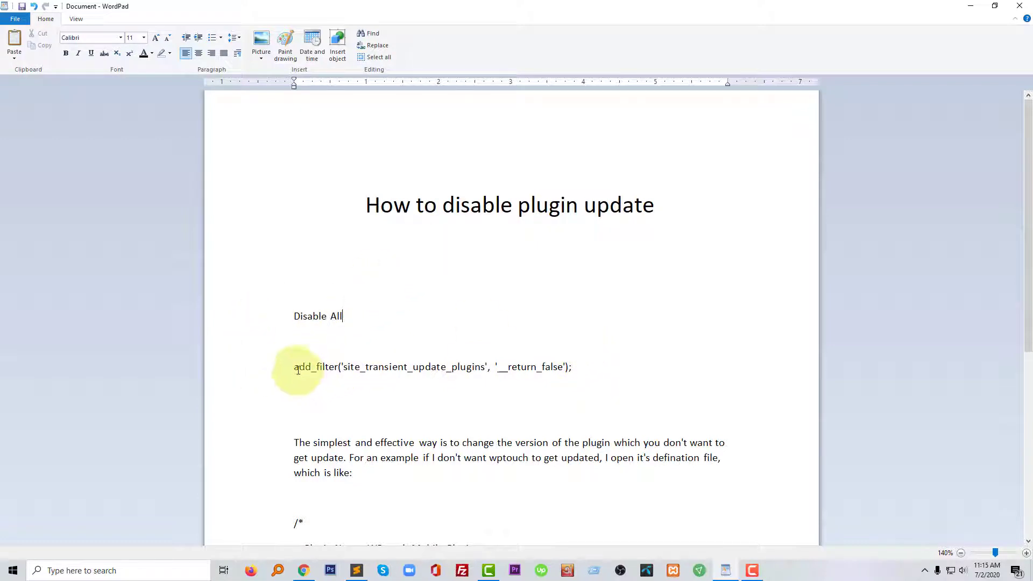
pyautogui.moveTo(296, 369); pyautogui.dragTo(575, 376)
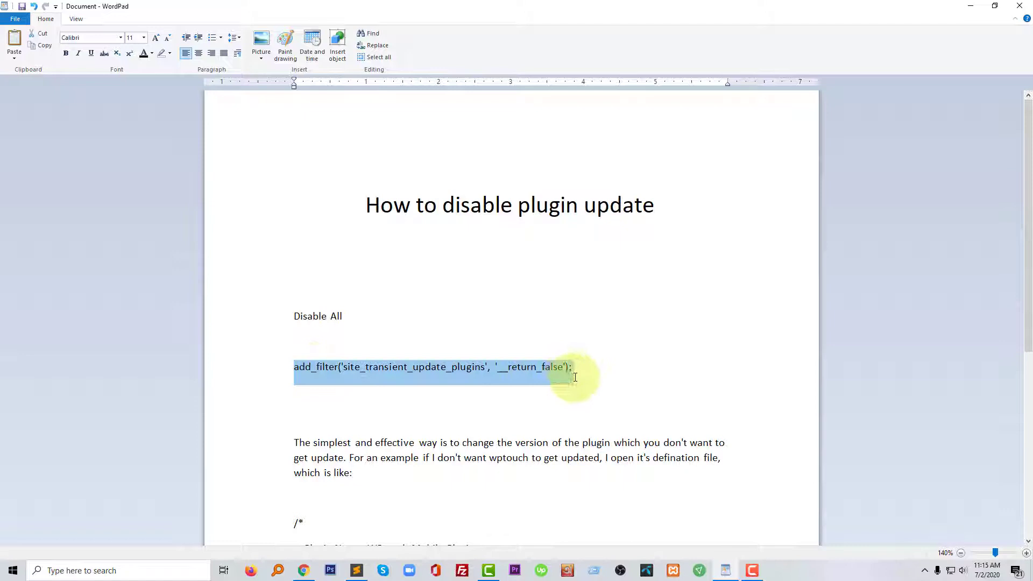
pyautogui.rightClick(557, 371)
pyautogui.click(586, 391)
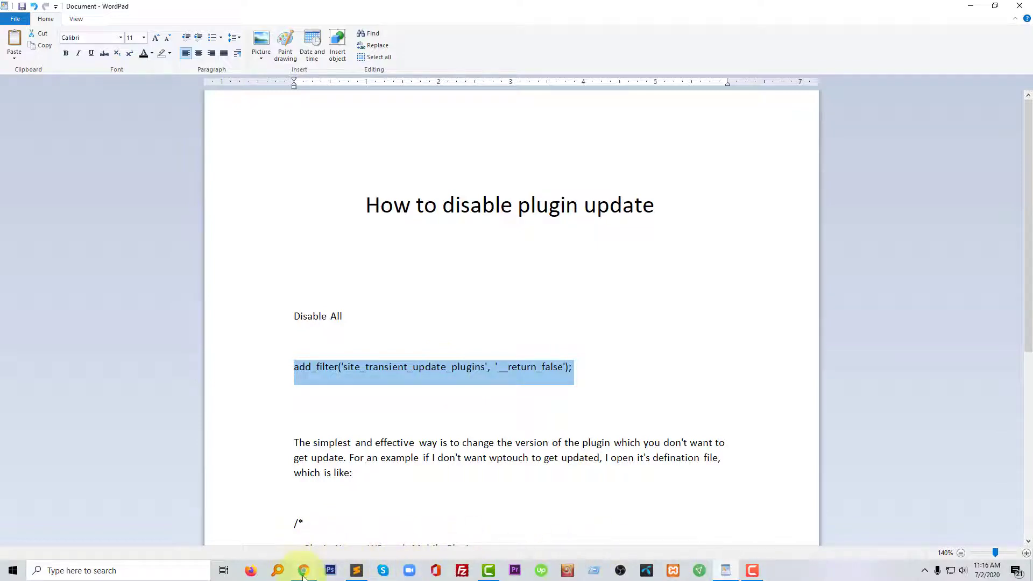
# Filter plugins to Update Available, then open fbacoaching's functions.php in the Theme Editor
pyautogui.click(303, 571)
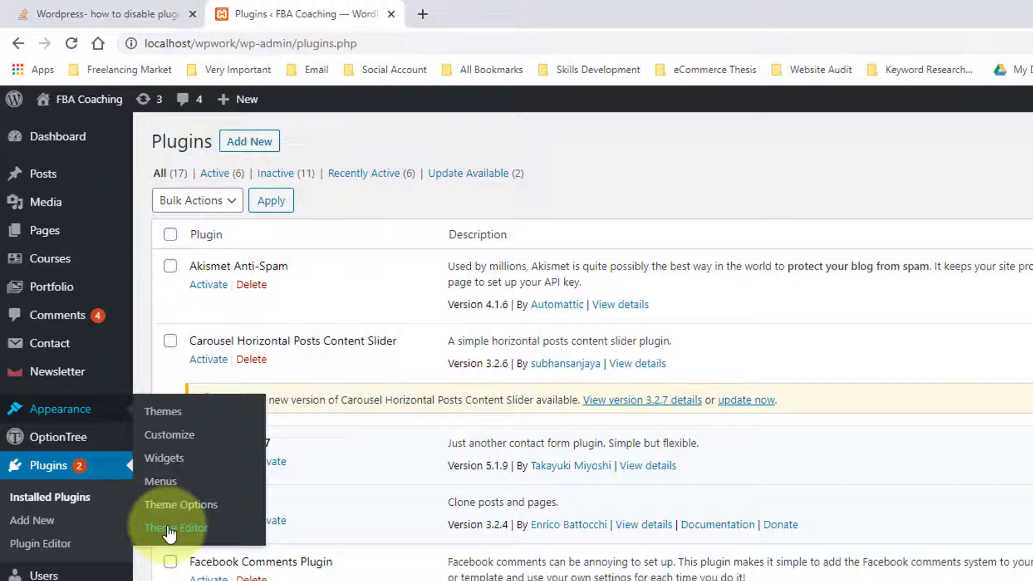
pyautogui.moveTo(60, 410)
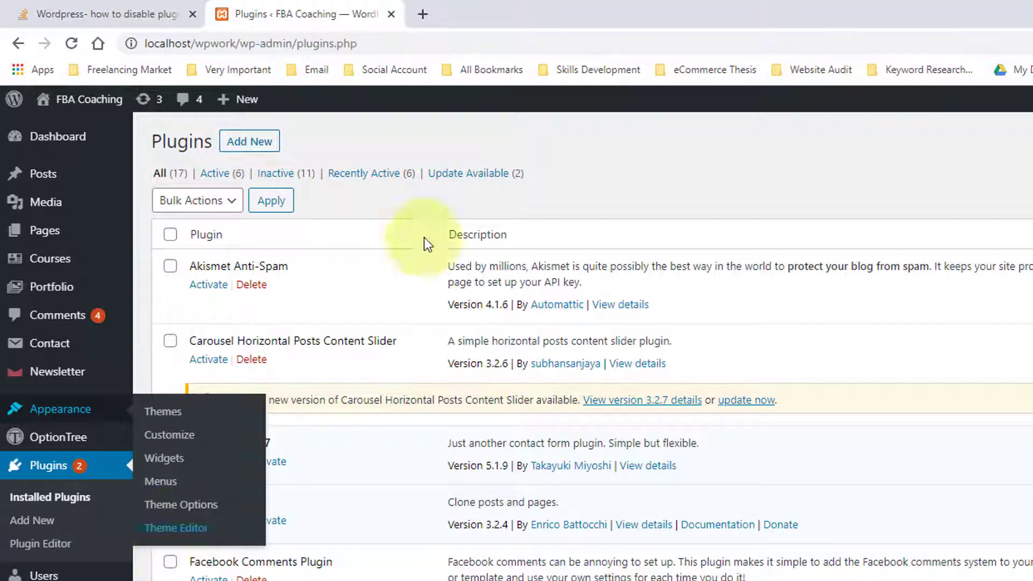
pyautogui.click(468, 174)
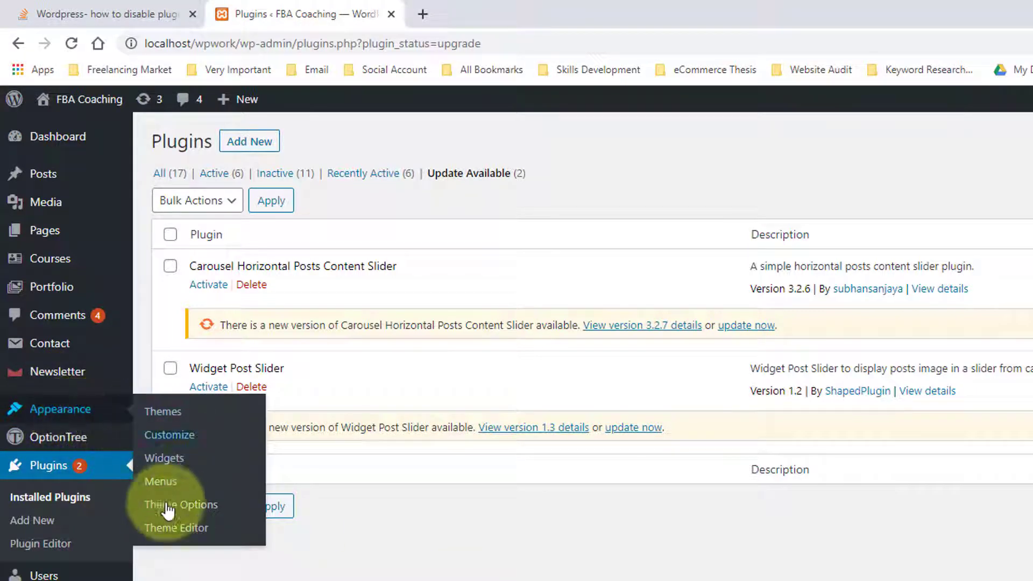
pyautogui.click(168, 533)
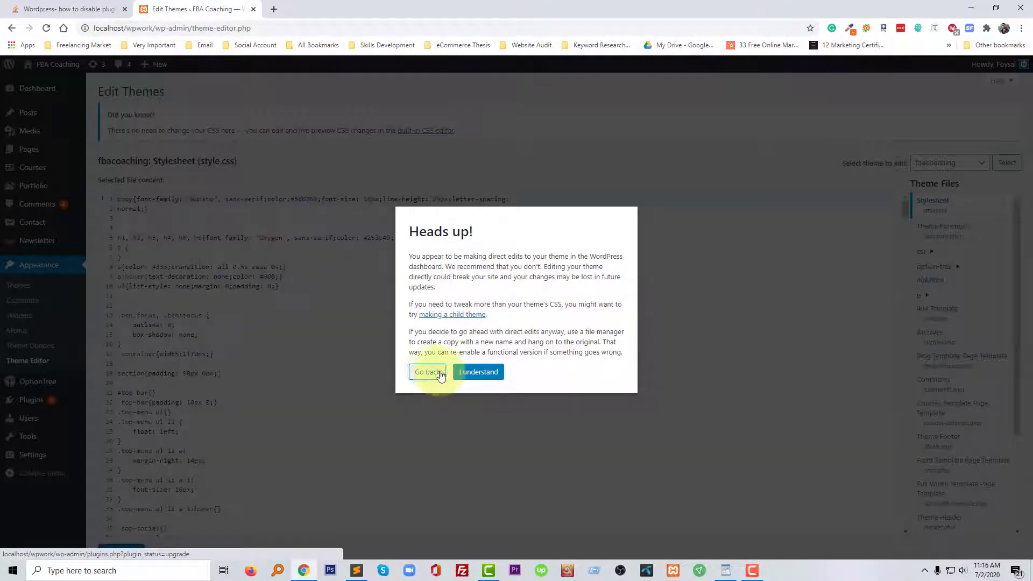
pyautogui.click(478, 373)
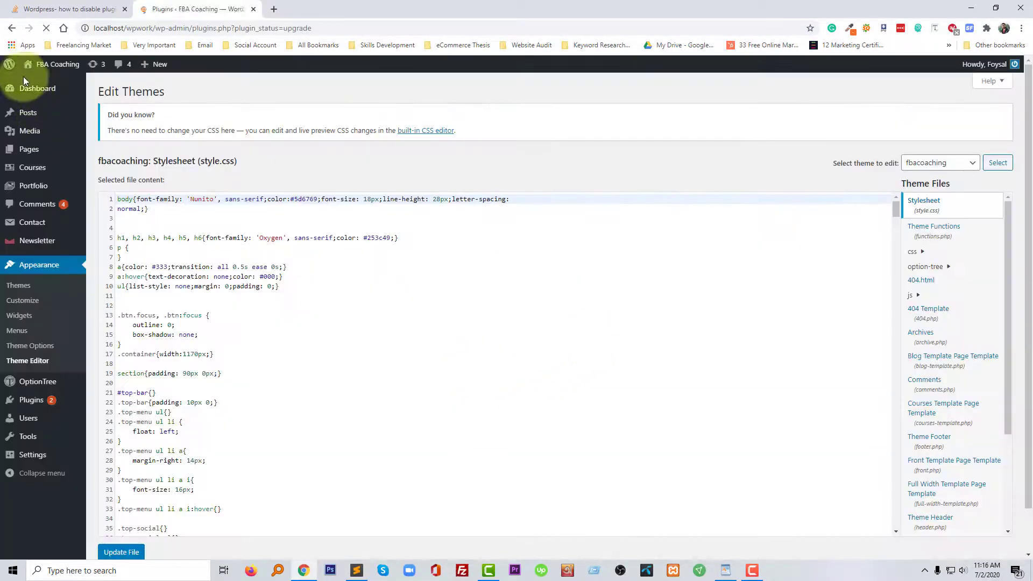
pyautogui.moveTo(38, 265)
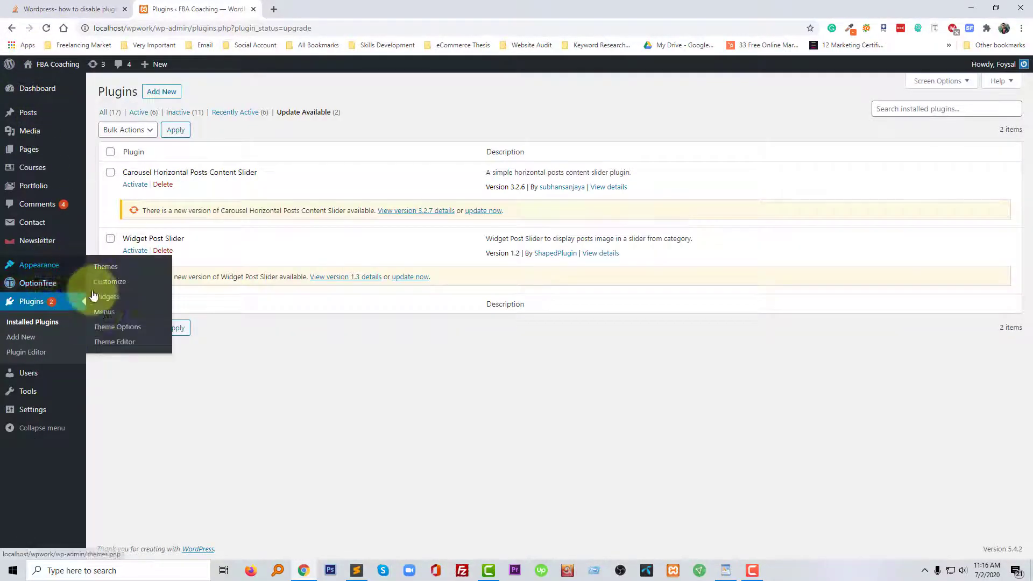
pyautogui.click(113, 342)
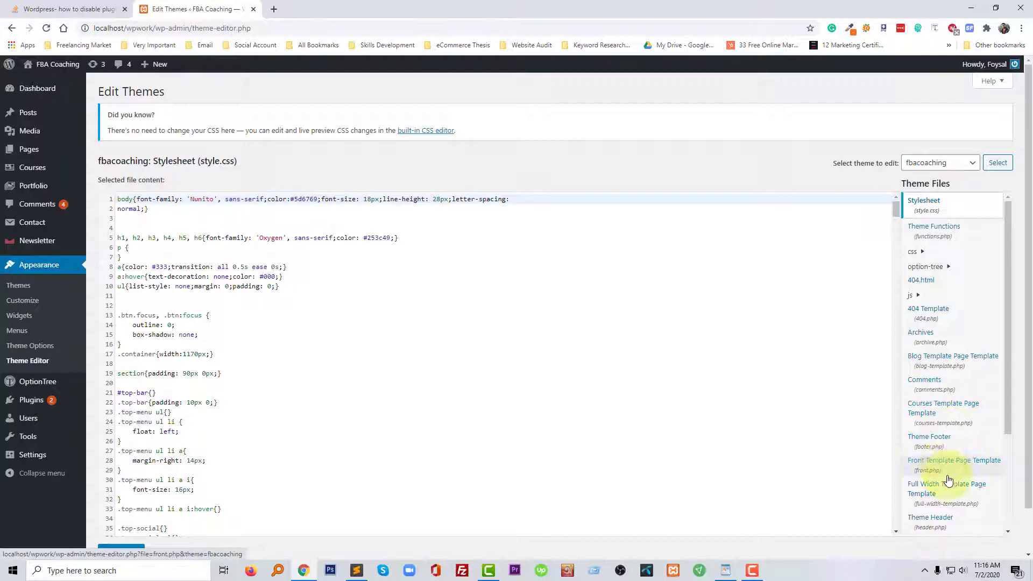
pyautogui.scroll(-1, 957, 449)
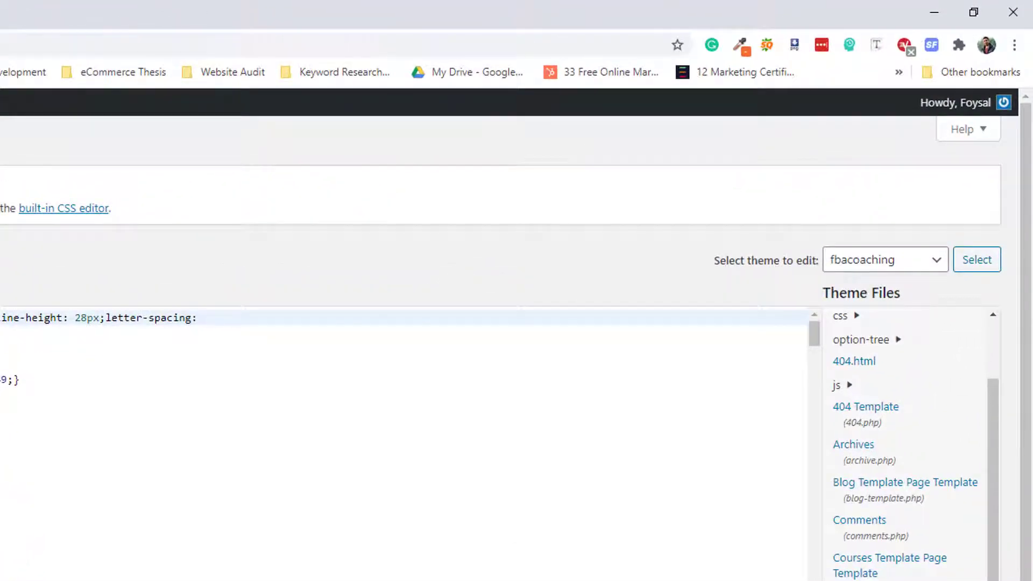
pyautogui.scroll(1, 912, 445)
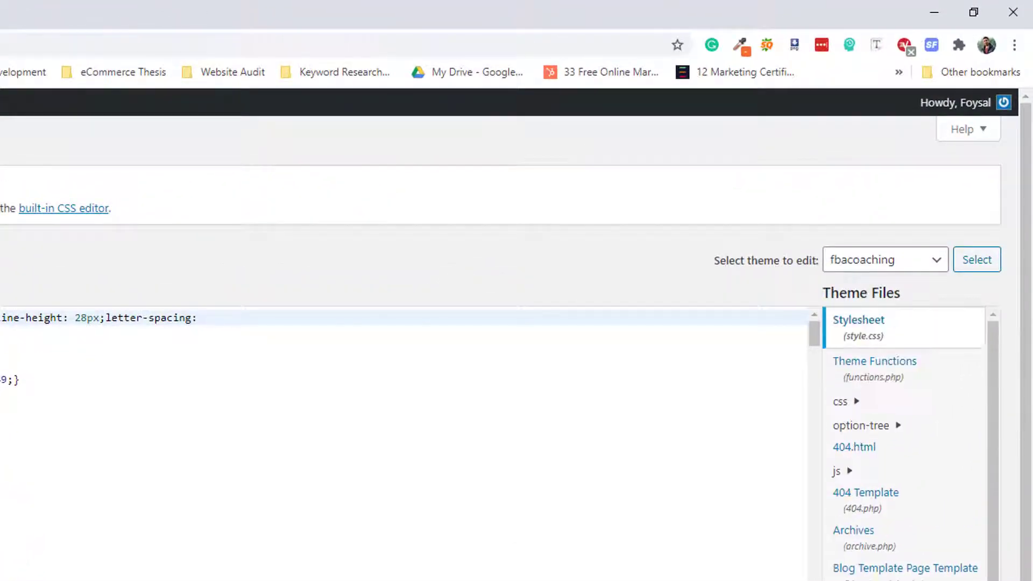
pyautogui.click(879, 376)
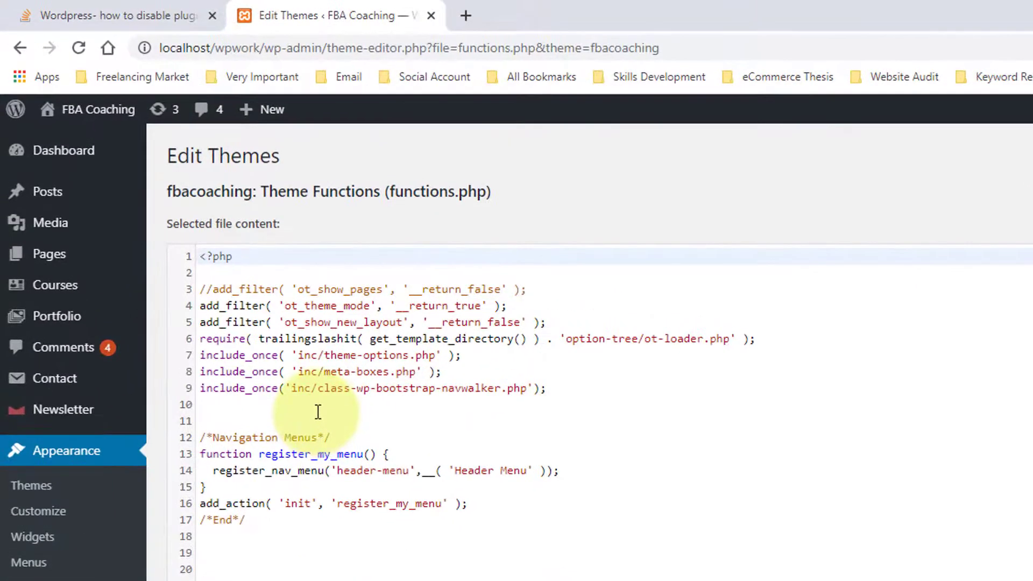
# Paste the add_filter line onto a new line 4 after the <?php tag in functions.php
pyautogui.click(187, 242)
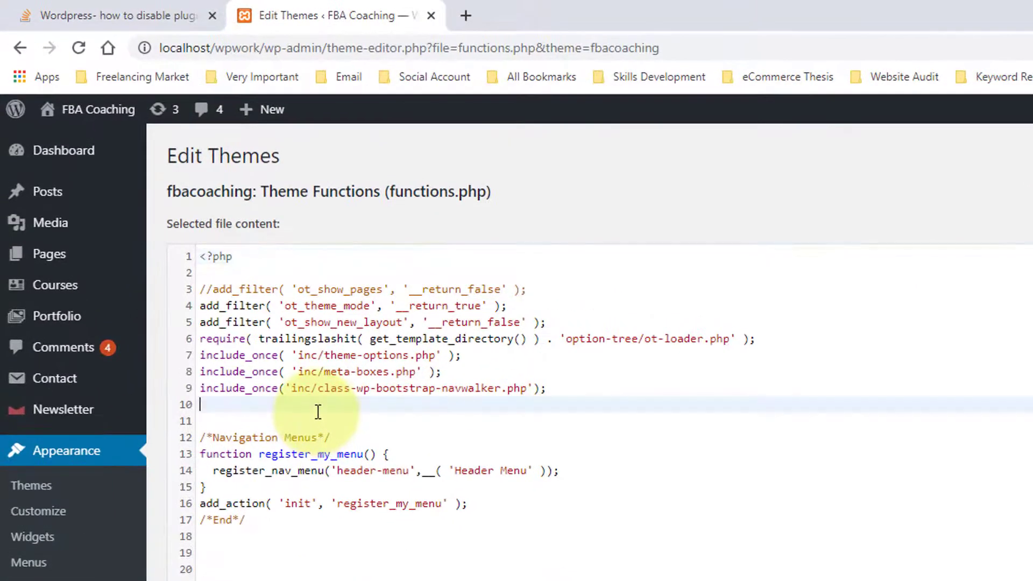
pyautogui.click(290, 271)
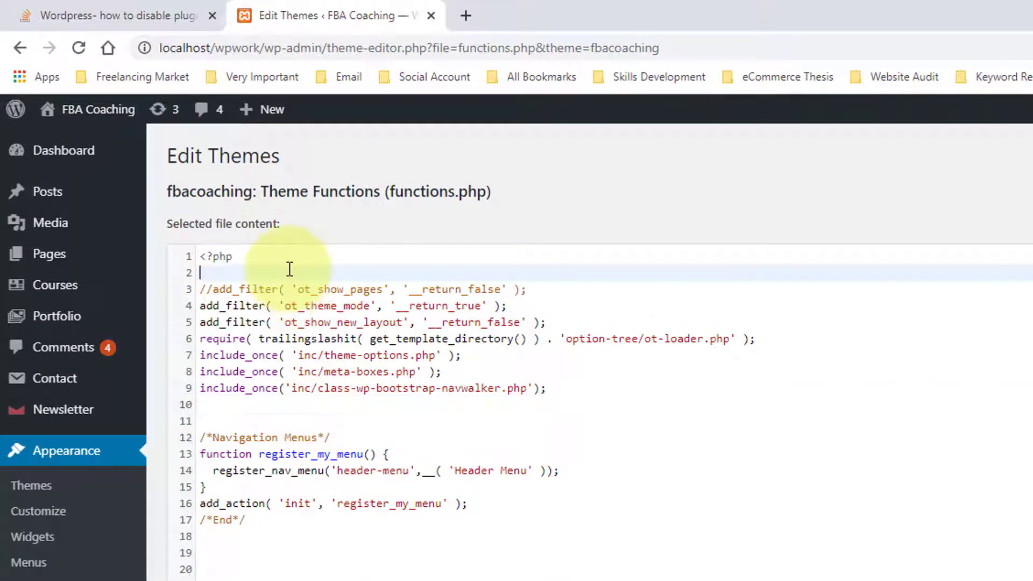
pyautogui.press('Return')
pyautogui.press('Return')
pyautogui.press('Return')
pyautogui.press('Return')
pyautogui.press('Return')
pyautogui.click(246, 311)
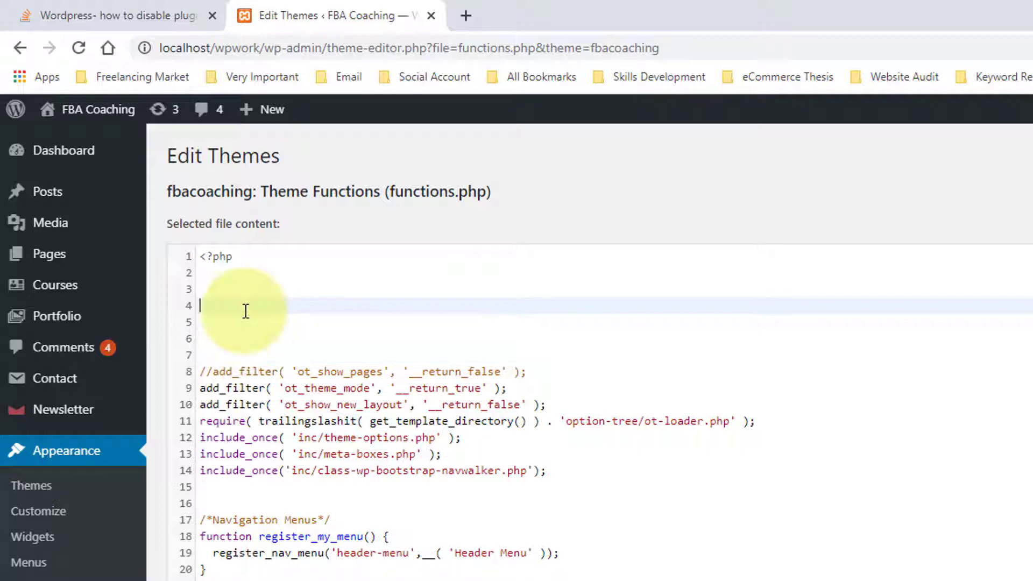
pyautogui.hotkey('ctrl', 'v')
pyautogui.press('Return')
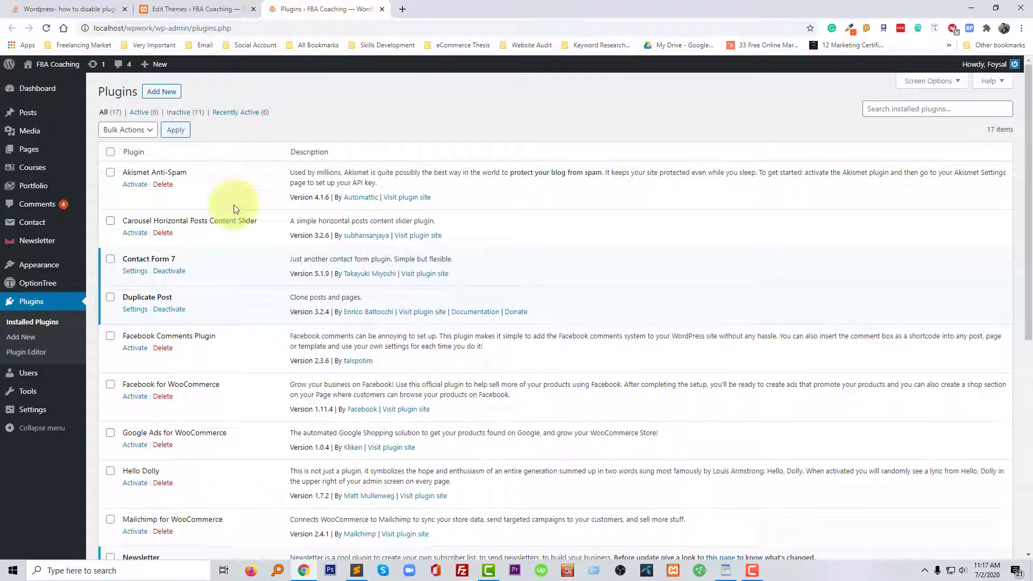
pyautogui.scroll(-2, 279, 347)
pyautogui.scroll(-2, 279, 347)
pyautogui.scroll(4, 278, 347)
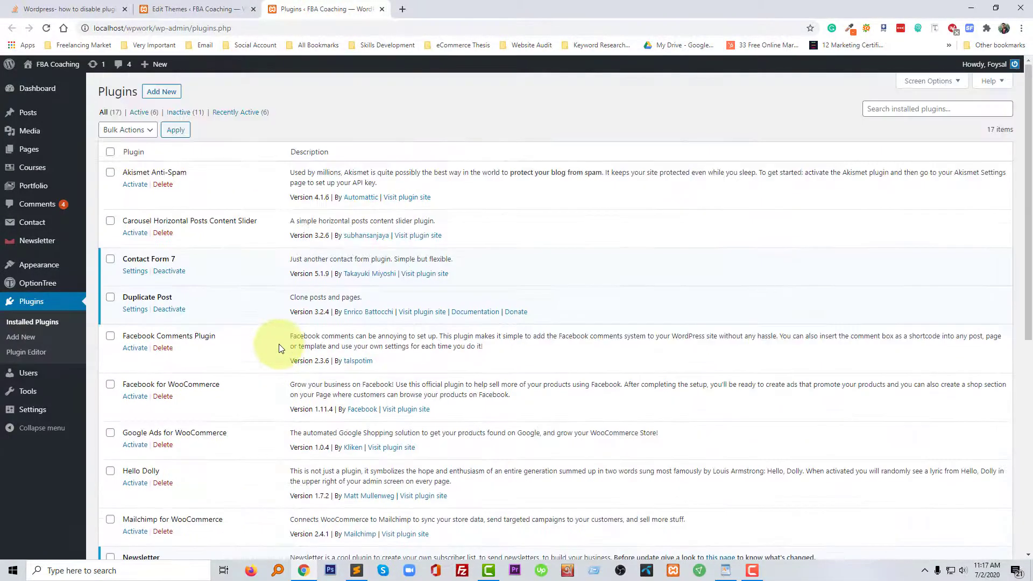
# Delete the add_filter('site_transient_update_plugins'...) line from functions.php and save the file
pyautogui.click(202, 10)
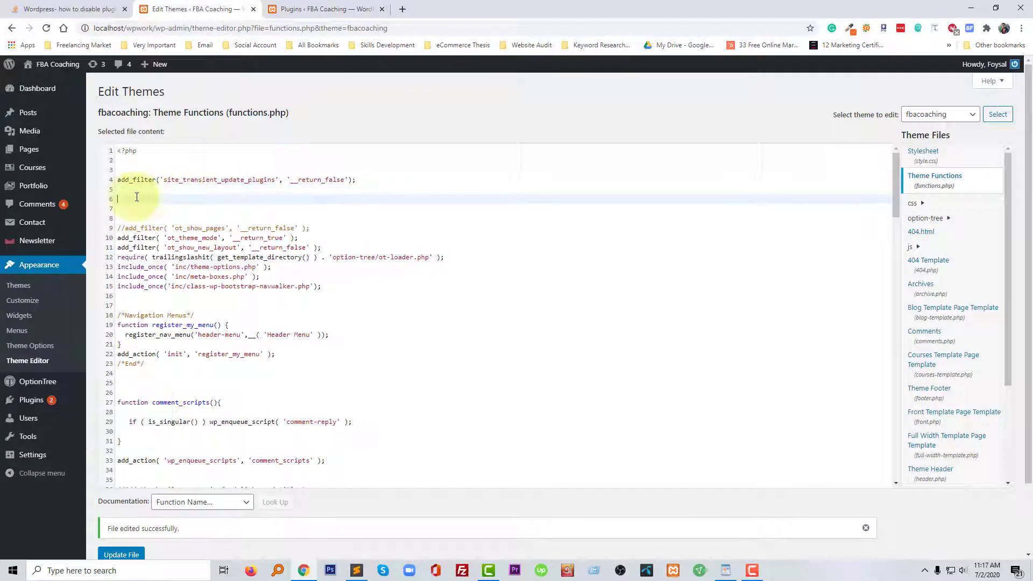
pyautogui.click(114, 178)
pyautogui.hotkey('shift', 'End')
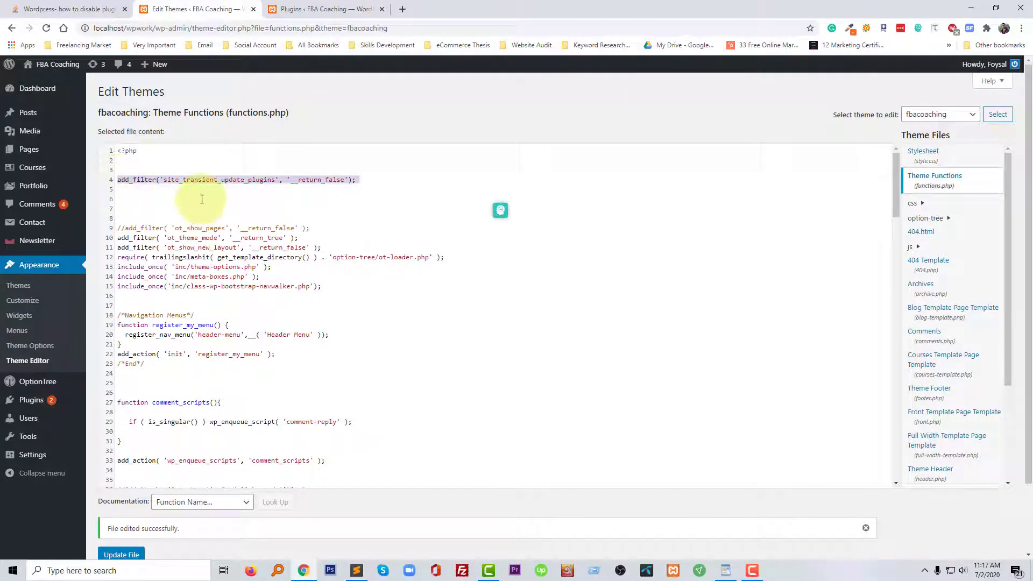
pyautogui.press('Delete')
pyautogui.press('Delete')
pyautogui.click(123, 526)
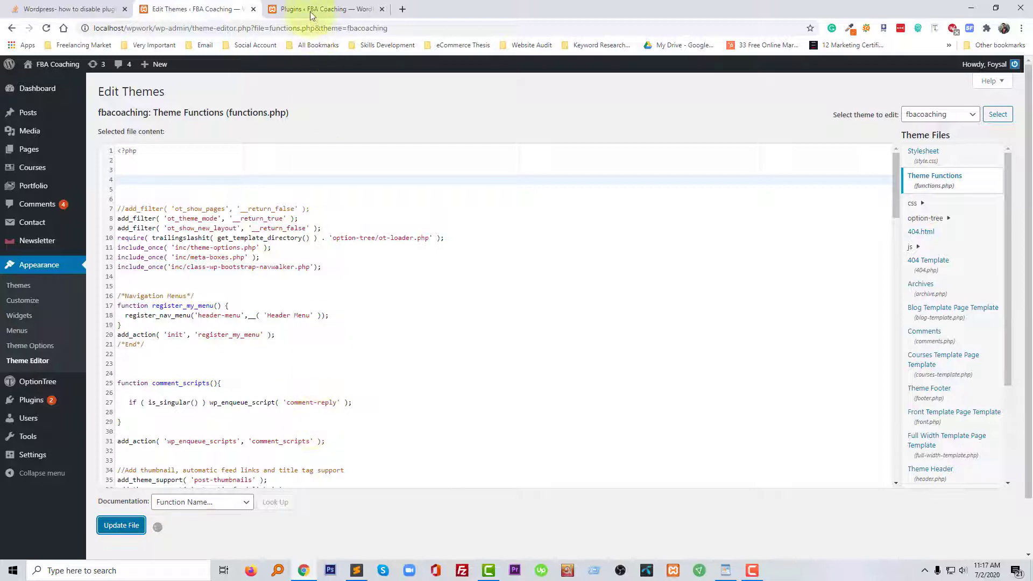
pyautogui.click(328, 9)
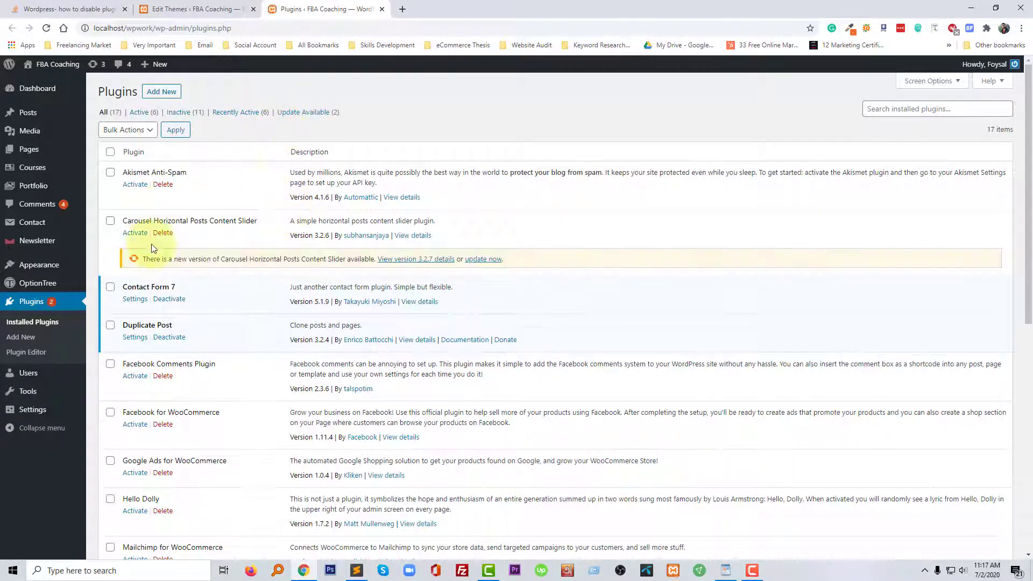
# Filter the Plugins list to 'Update Available (2)' and highlight the Carousel plugin's name
pyautogui.click(302, 113)
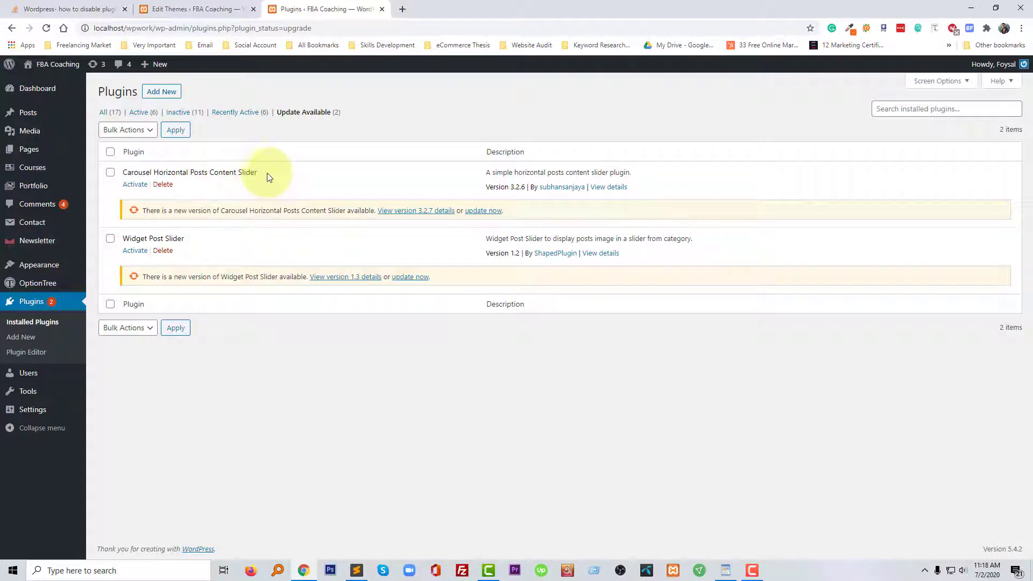
pyautogui.moveTo(272, 174); pyautogui.dragTo(125, 176)
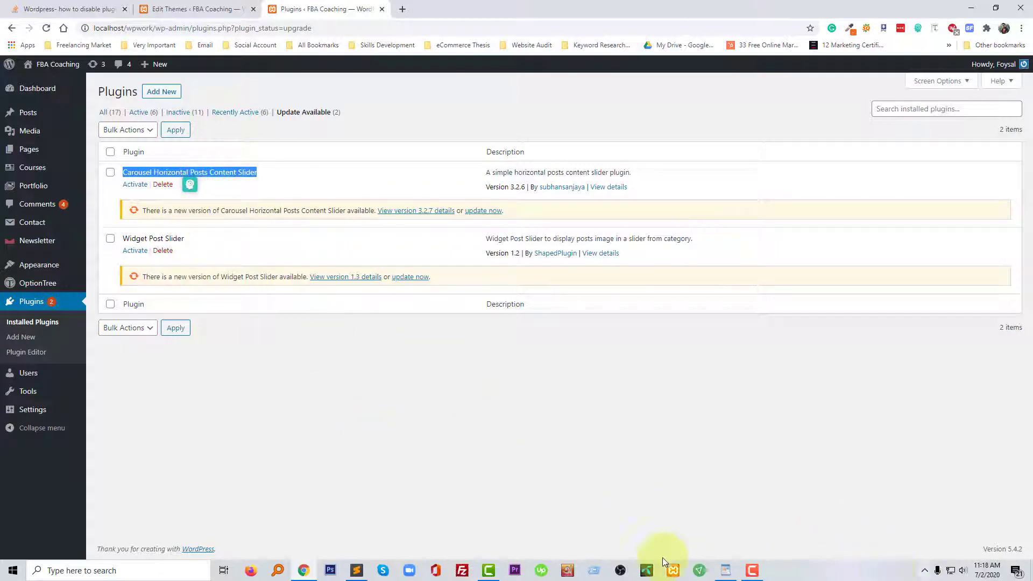
pyautogui.click(5, 575)
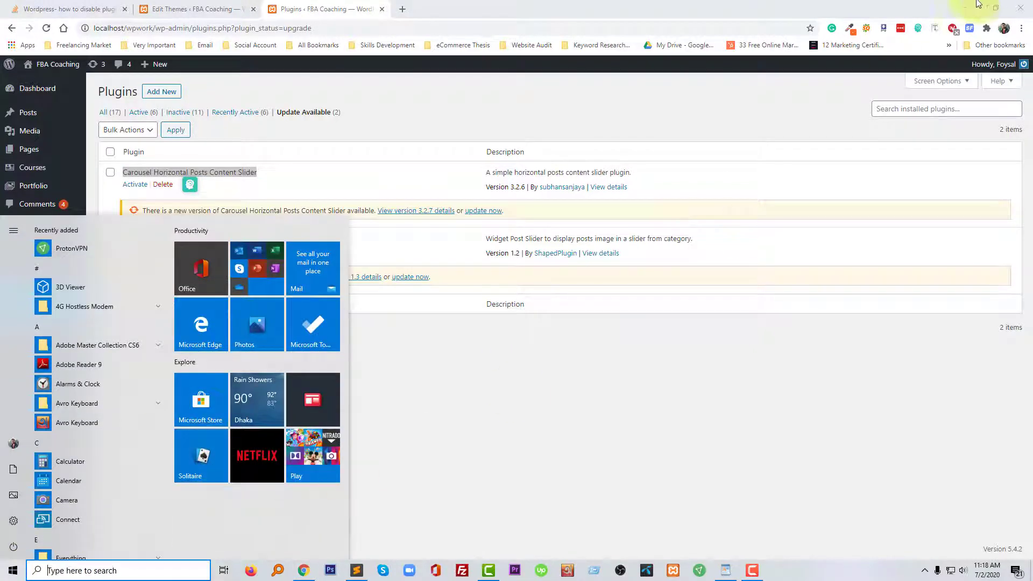
# Browse File Explorer to C:\xampp\htdocs\wpwork\wp-content\plugins\carousel-horizontal-posts-content-slider
pyautogui.click(974, 12)
pyautogui.click(973, 8)
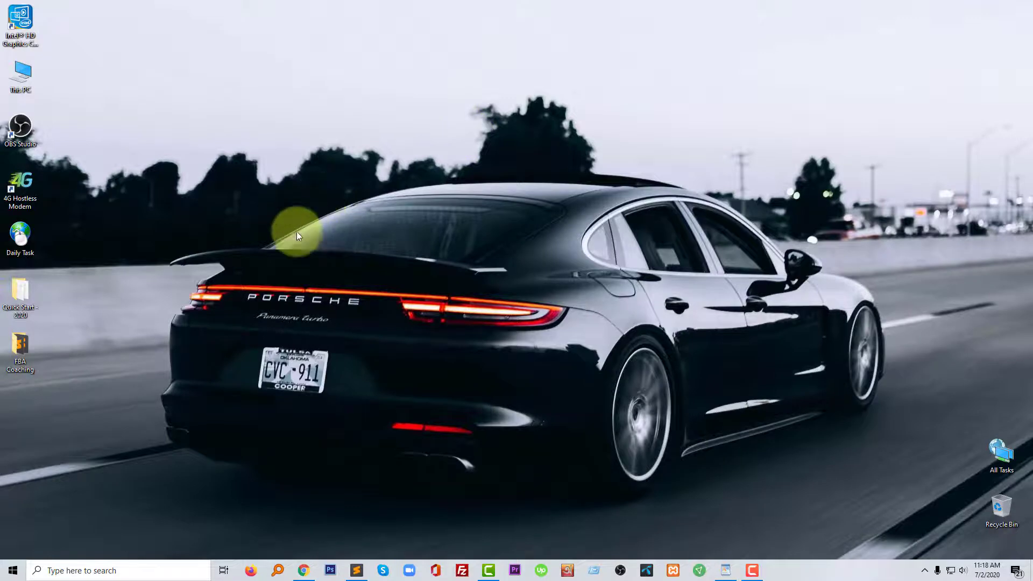
pyautogui.press('super+e')
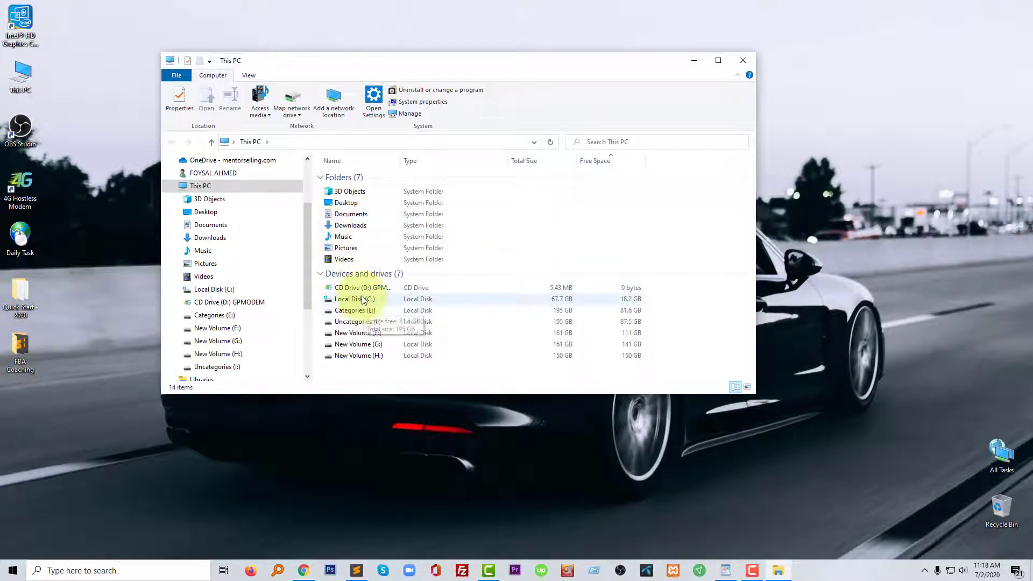
pyautogui.doubleClick(363, 299)
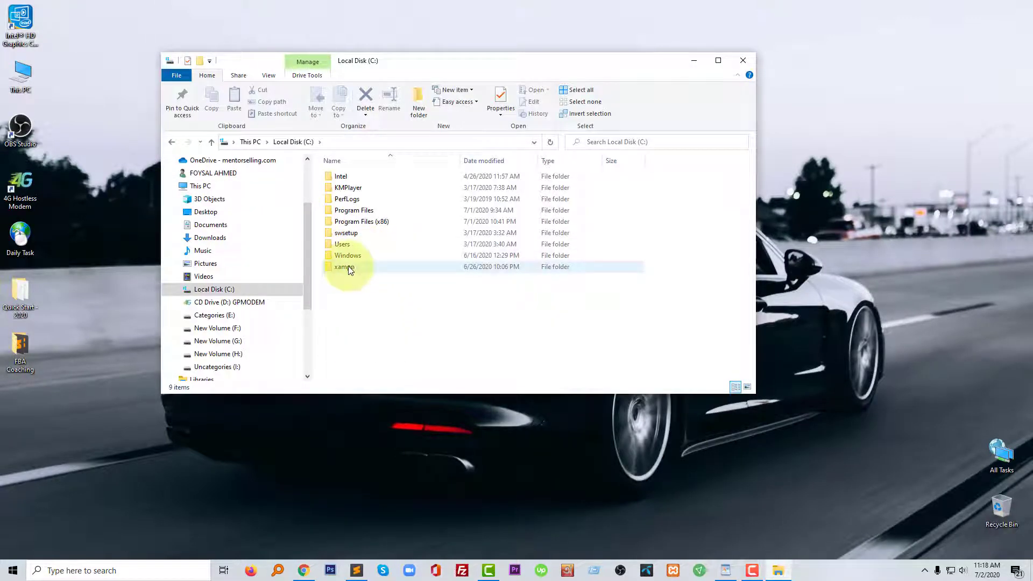
pyautogui.doubleClick(349, 268)
pyautogui.doubleClick(354, 232)
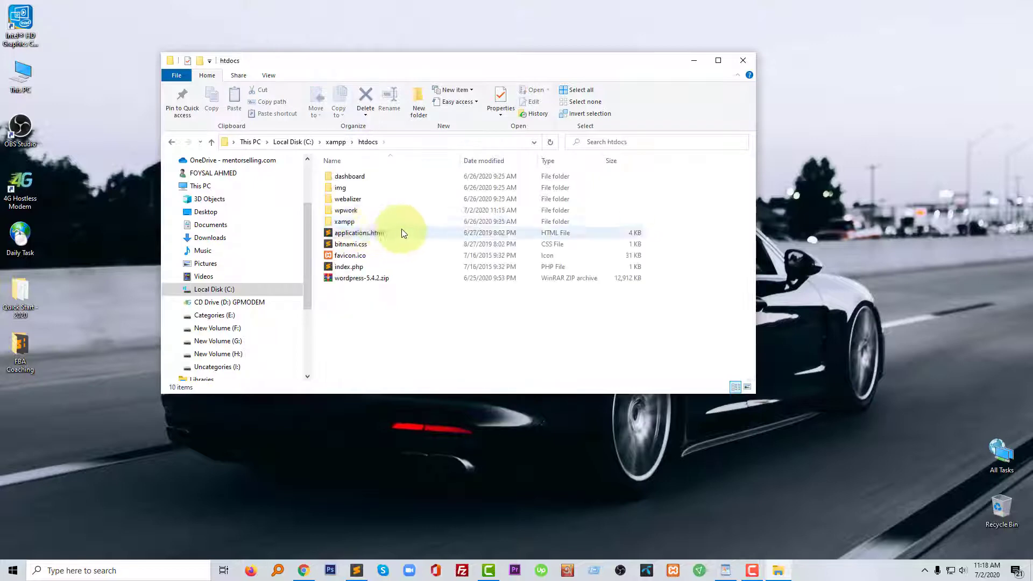
pyautogui.doubleClick(347, 210)
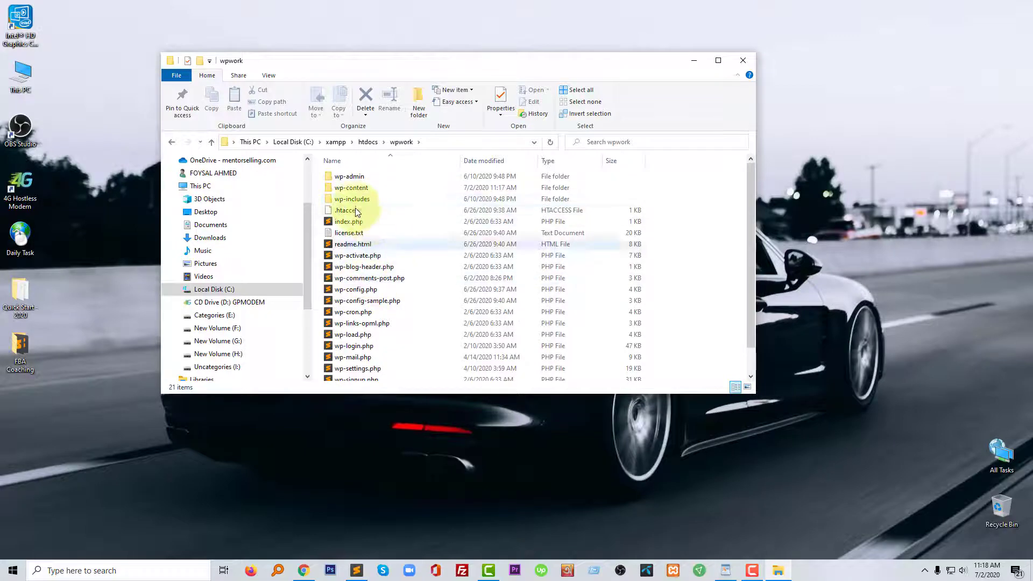
pyautogui.doubleClick(366, 189)
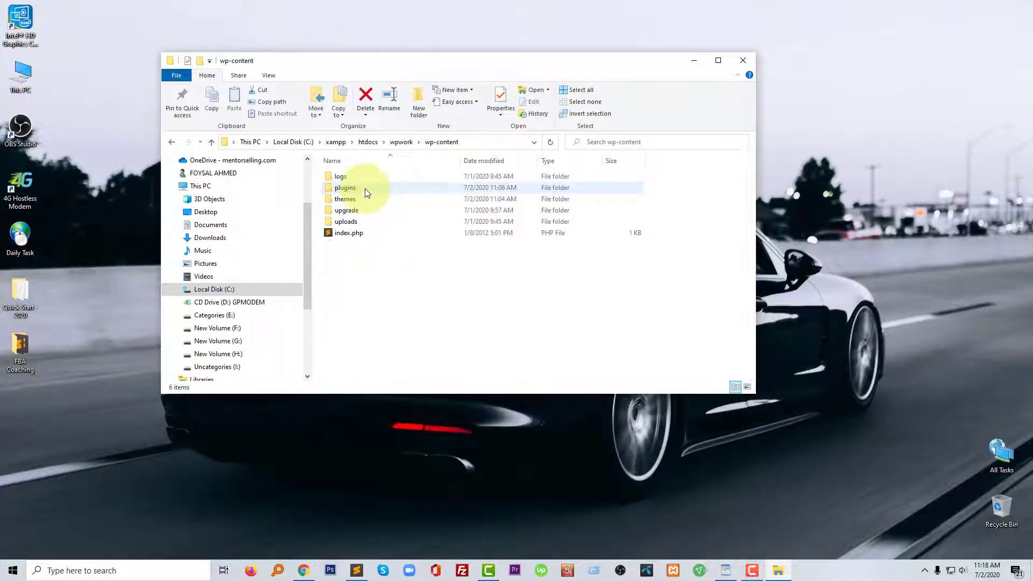
pyautogui.click(355, 191)
pyautogui.doubleClick(356, 191)
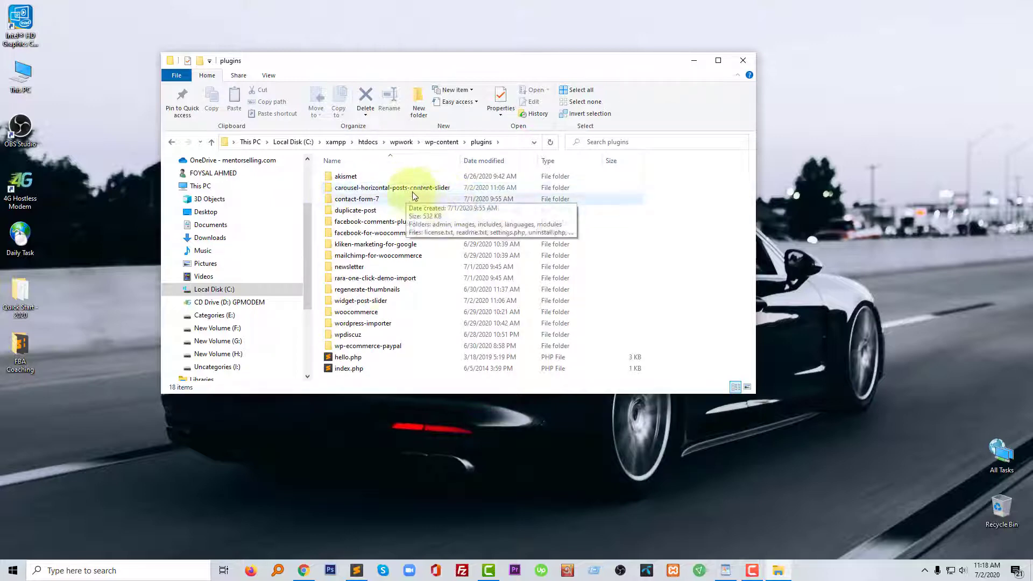
pyautogui.click(303, 570)
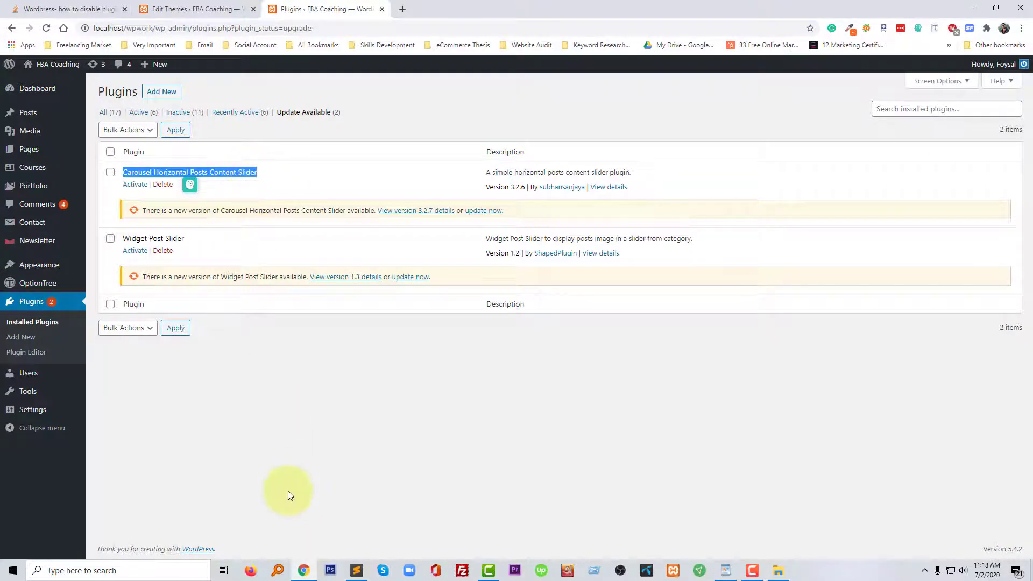
pyautogui.hotkey('alt', 'Tab')
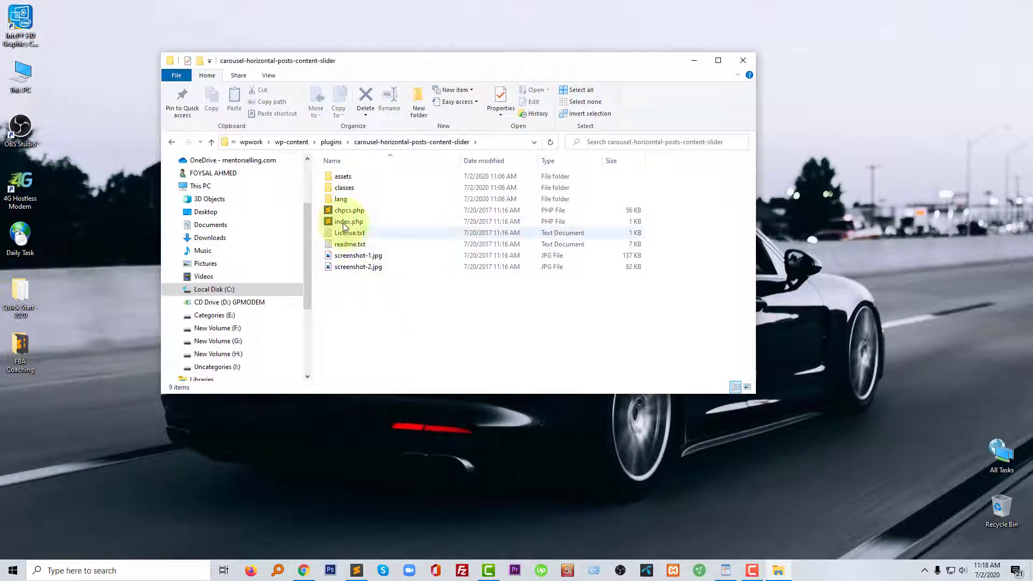
# Open chpcs.php from the carousel plugin folder in Sublime Text, showing Version 3.2.6
pyautogui.click(346, 226)
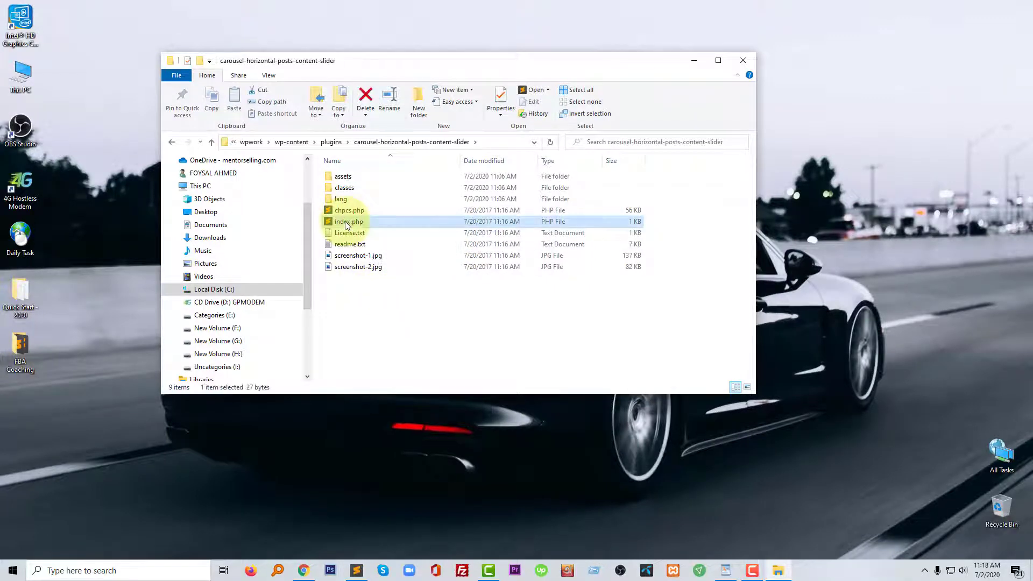
pyautogui.doubleClick(347, 224)
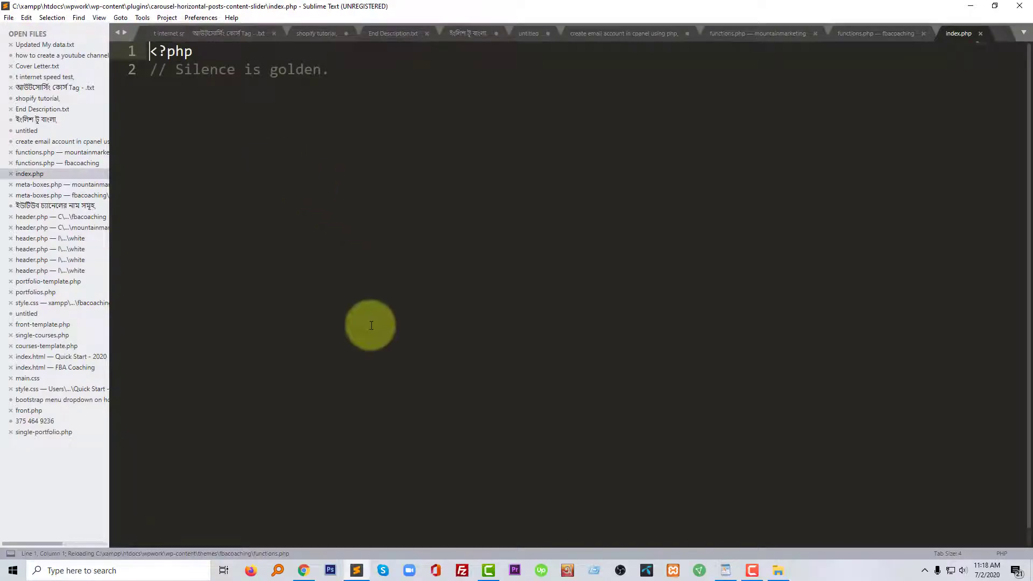
pyautogui.scroll(-1, 395, 416)
pyautogui.scroll(1, 389, 468)
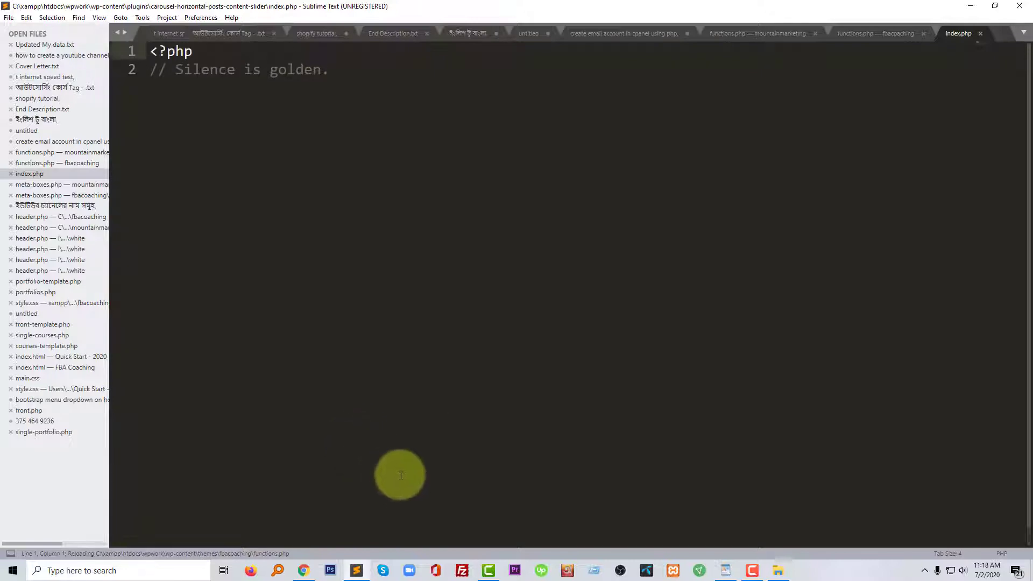
pyautogui.scroll(-1, 474, 461)
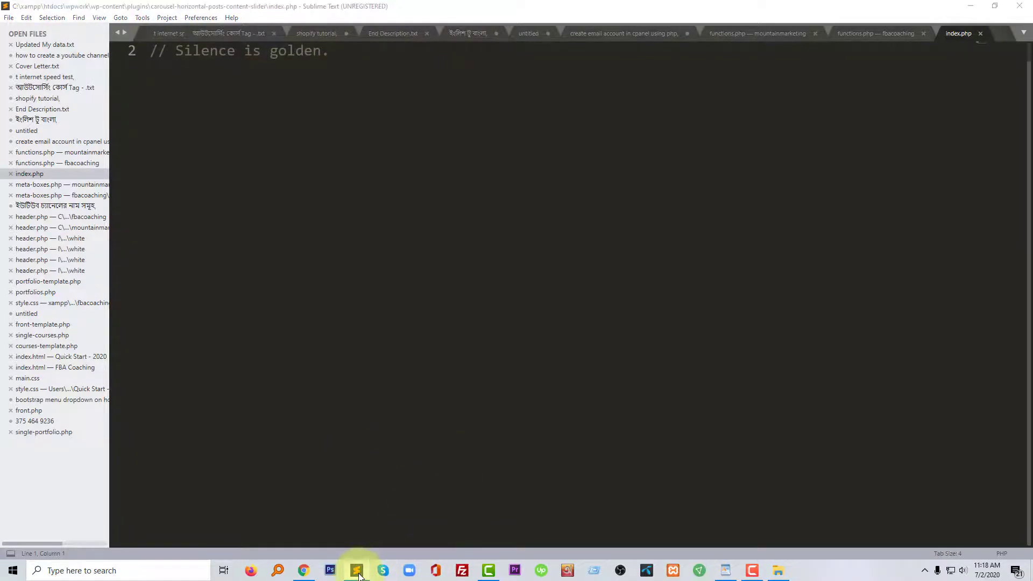
pyautogui.click(358, 572)
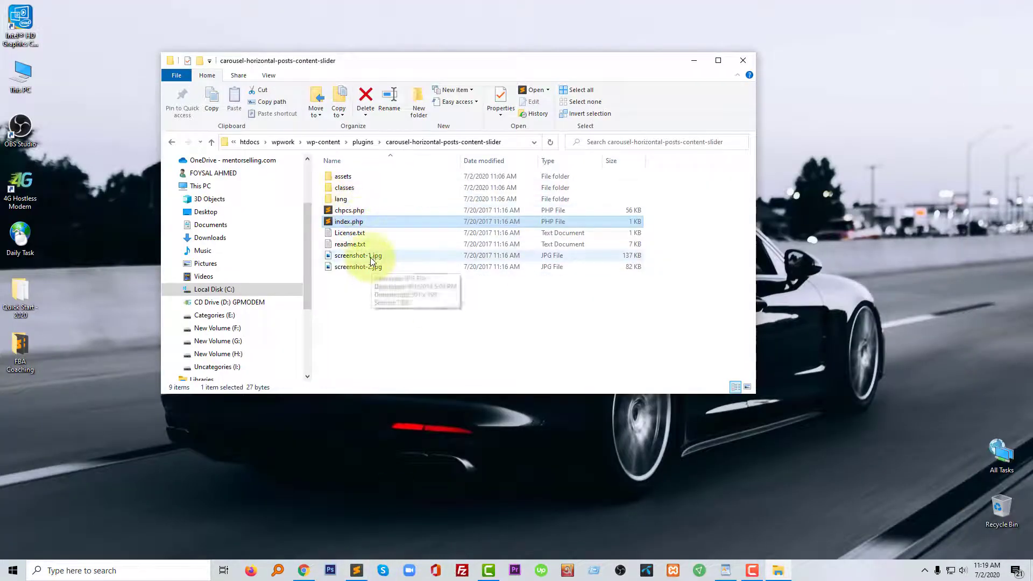
pyautogui.click(726, 571)
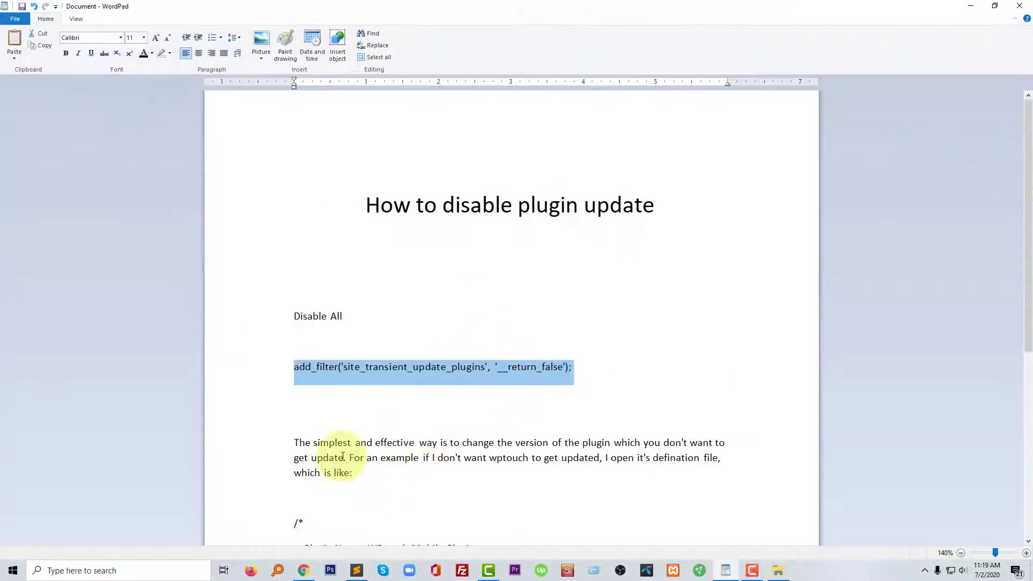
pyautogui.click(382, 455)
pyautogui.scroll(-1, 582, 457)
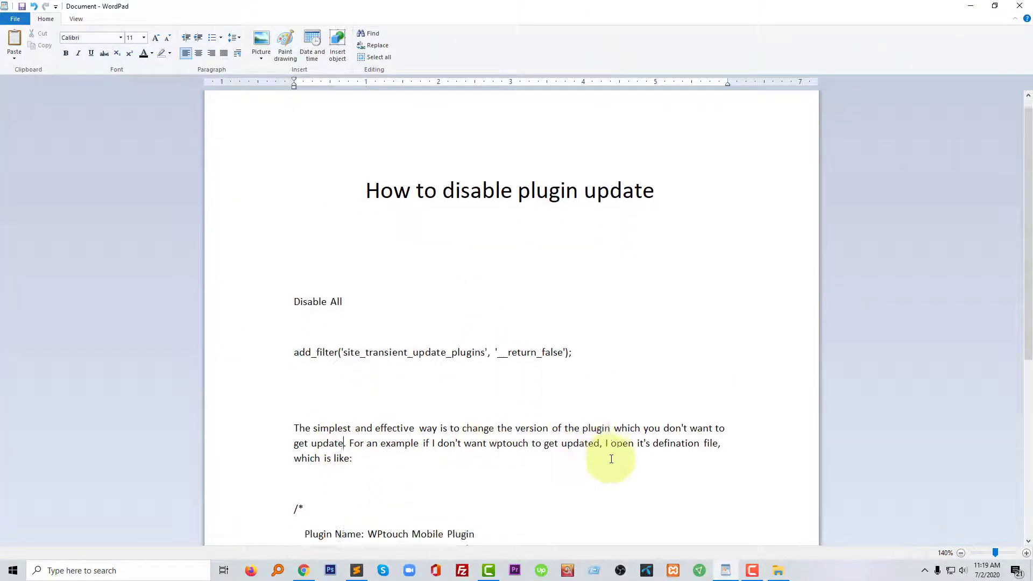
pyautogui.doubleClick(370, 211)
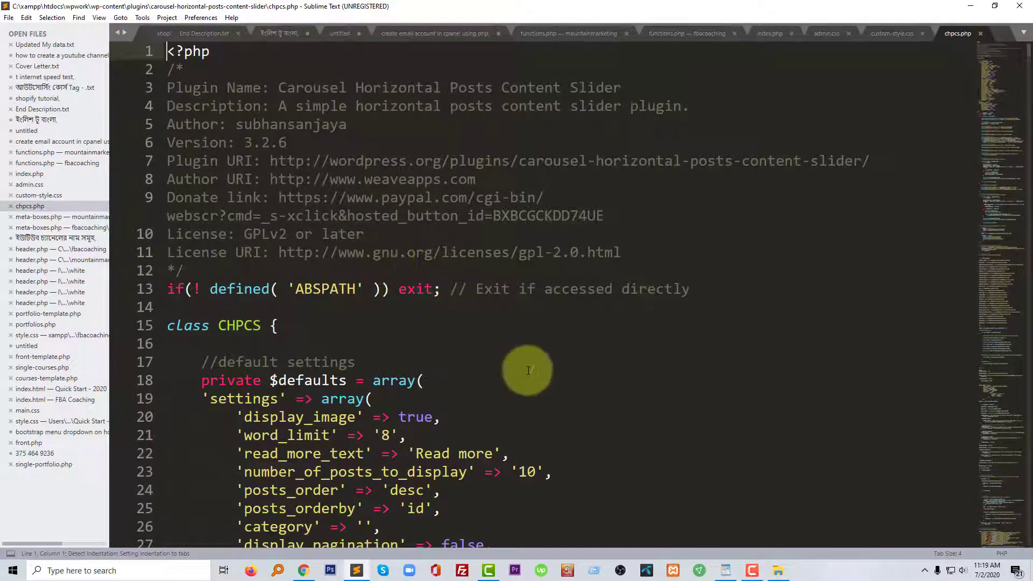
# Reopen chpcs.php in Sublime Text and select its Version header line
pyautogui.click(778, 571)
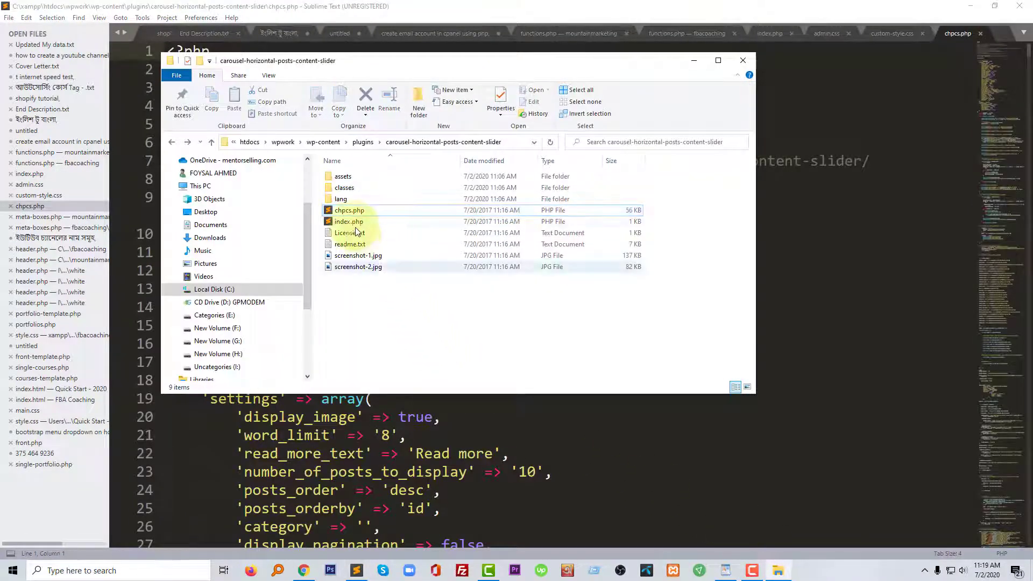
pyautogui.click(372, 211)
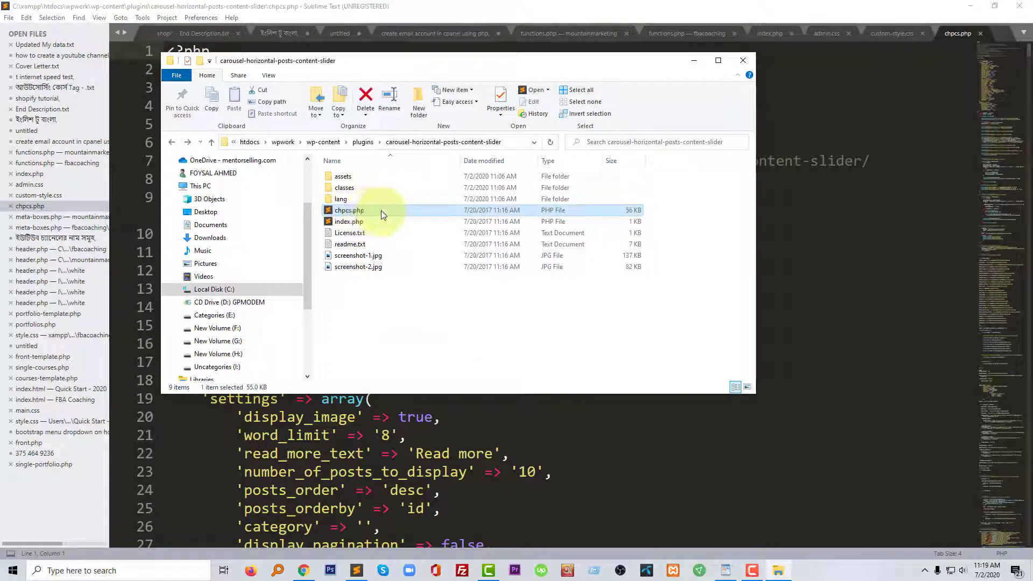
pyautogui.doubleClick(375, 213)
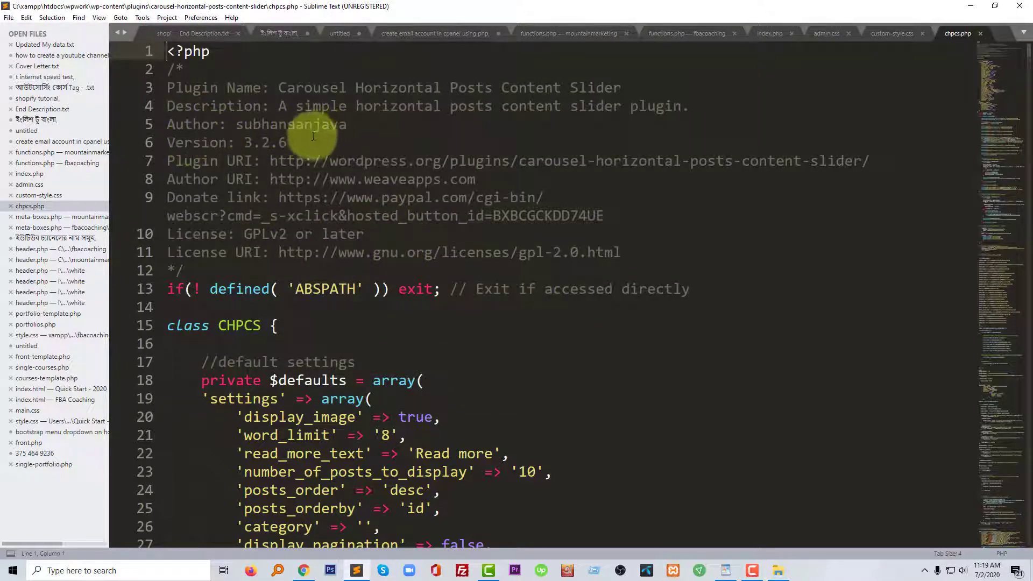
pyautogui.moveTo(287, 142); pyautogui.dragTo(162, 143)
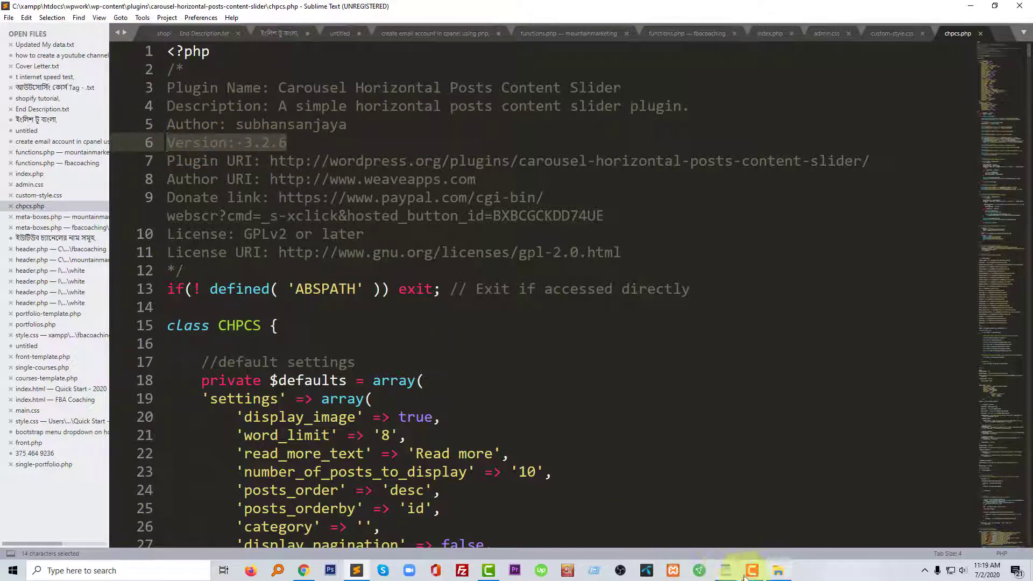
# Copy 9999 from the notes, paste it over 3.2.6, and save chpcs.php
pyautogui.click(726, 571)
pyautogui.scroll(-2, 444, 400)
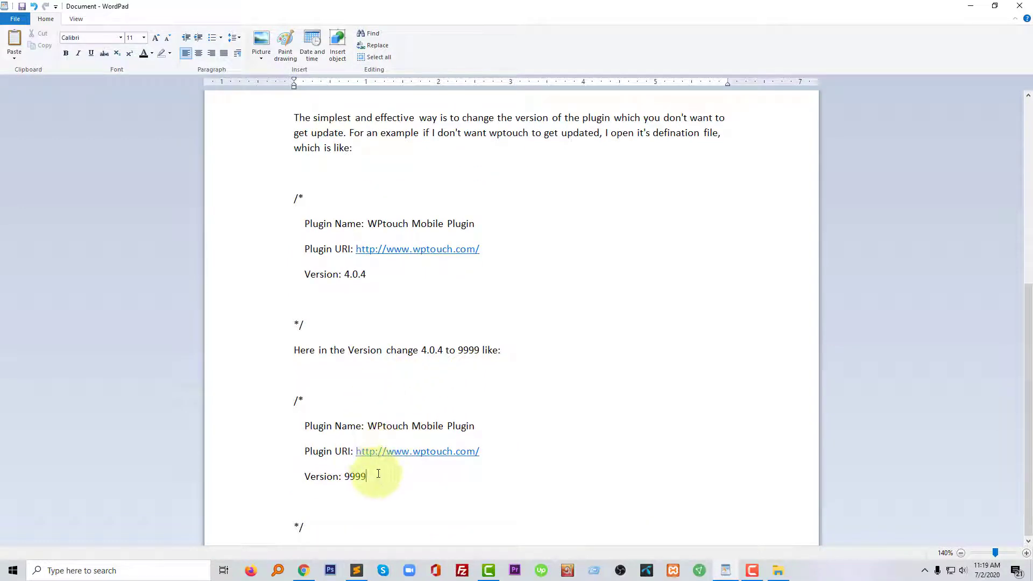
pyautogui.doubleClick(355, 476)
pyautogui.hotkey('ctrl', 'c')
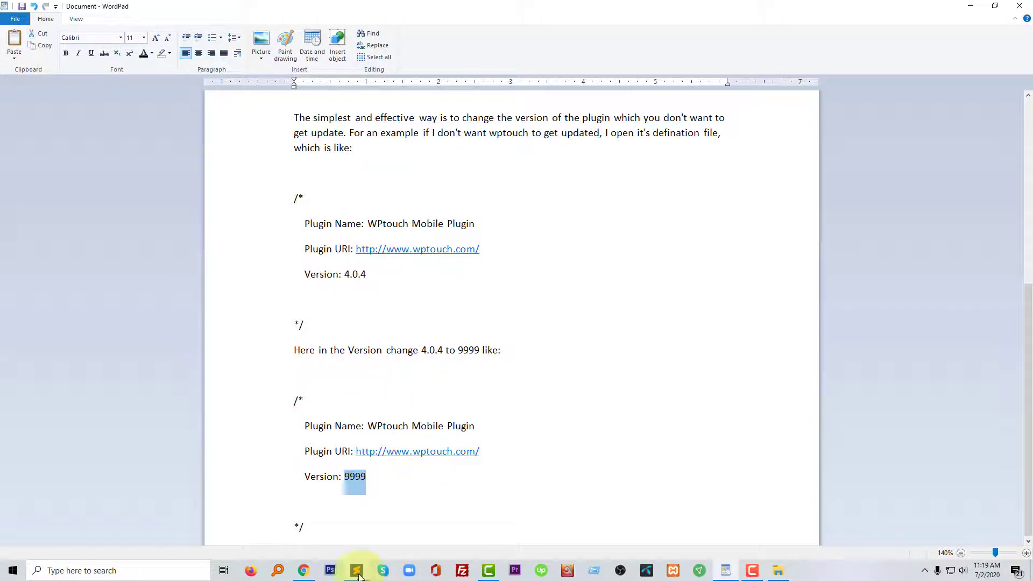
pyautogui.click(356, 571)
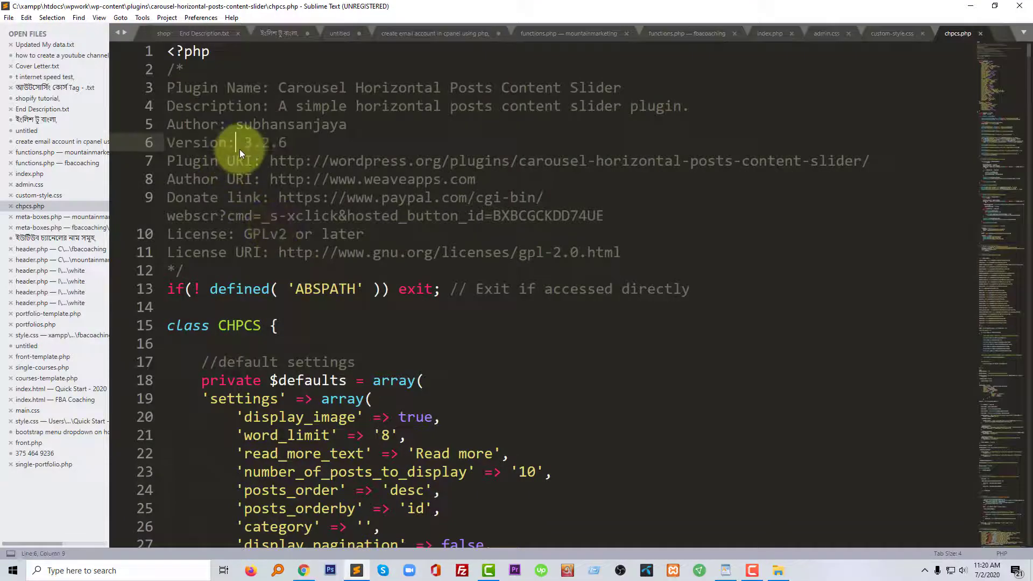
pyautogui.moveTo(244, 144); pyautogui.dragTo(253, 144)
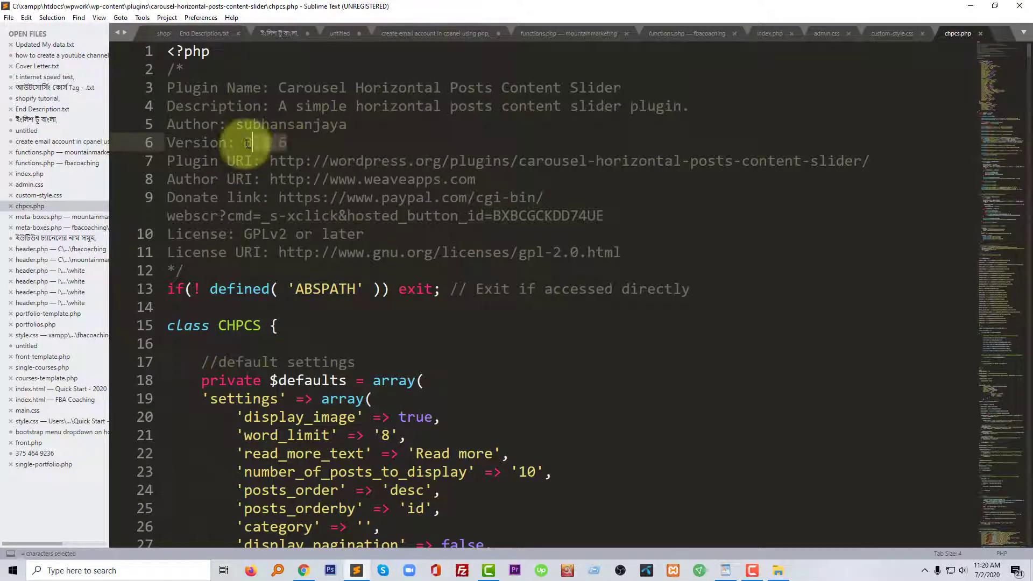
pyautogui.hotkey('ctrl', 'v')
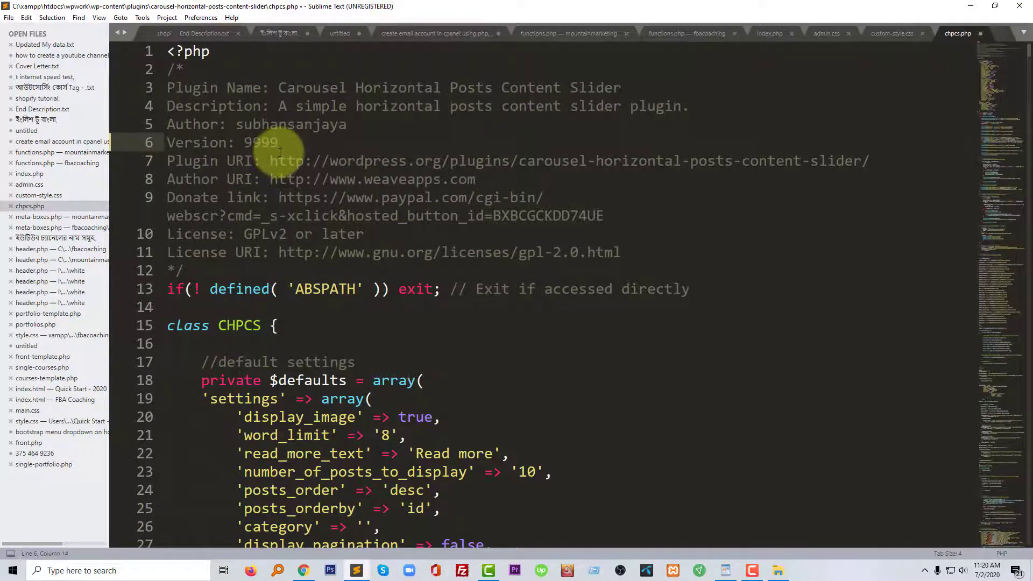
pyautogui.hotkey('ctrl', 's')
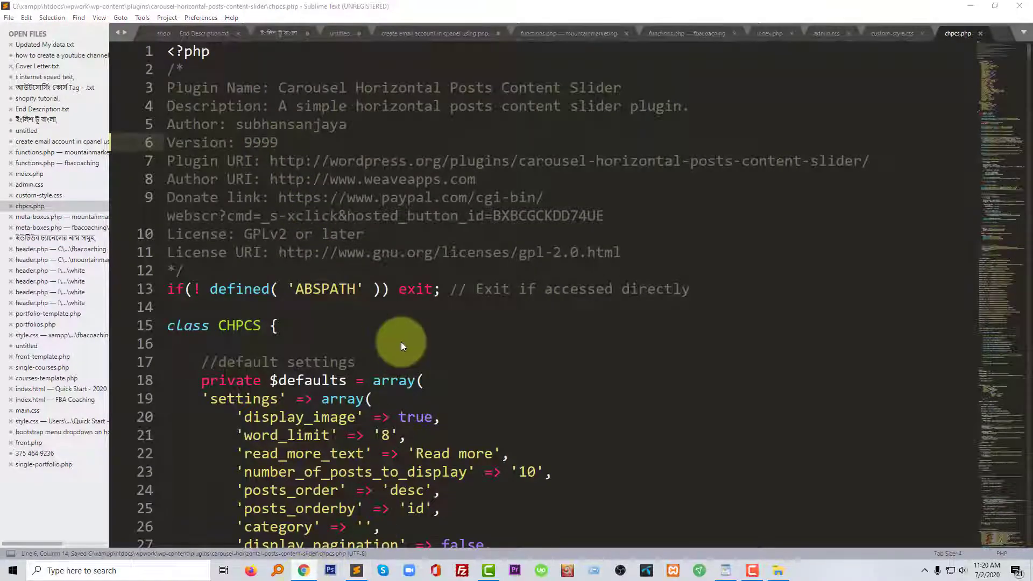
pyautogui.hotkey('alt', 'Tab')
# Refresh the Update Available plugin list, then bring back the plugin folders window
pyautogui.press('F5')
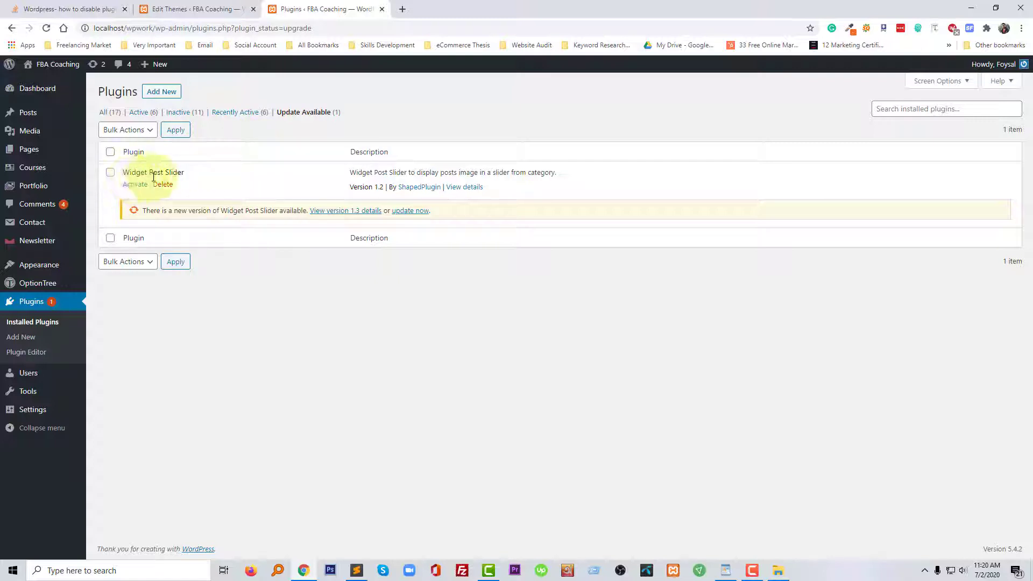
pyautogui.click(778, 571)
# Open widget-post-slider.php from the plugins > widget-post-slider folder in Sublime Text
pyautogui.hotkey('alt', 'Up')
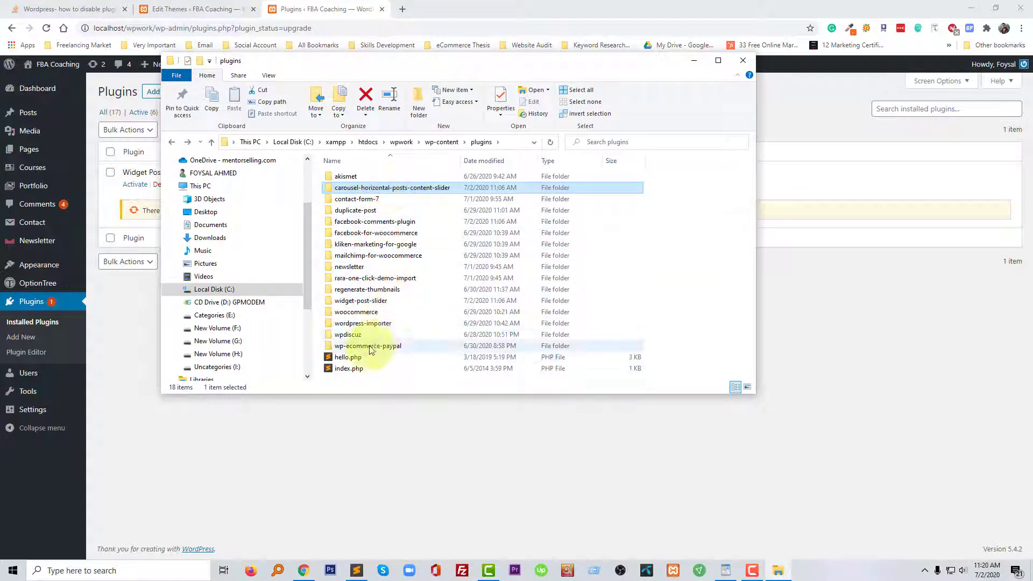
pyautogui.doubleClick(388, 300)
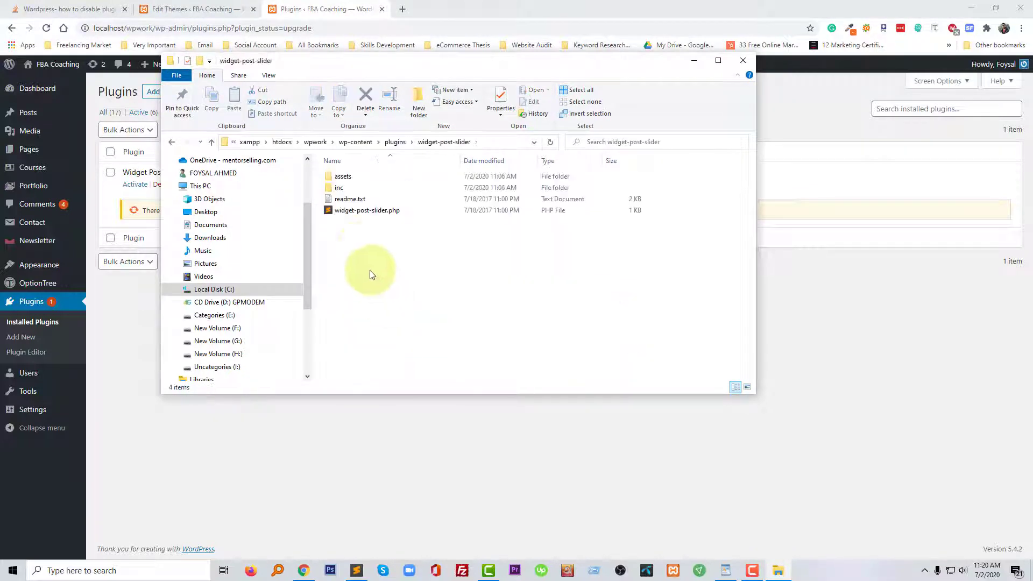
pyautogui.doubleClick(361, 211)
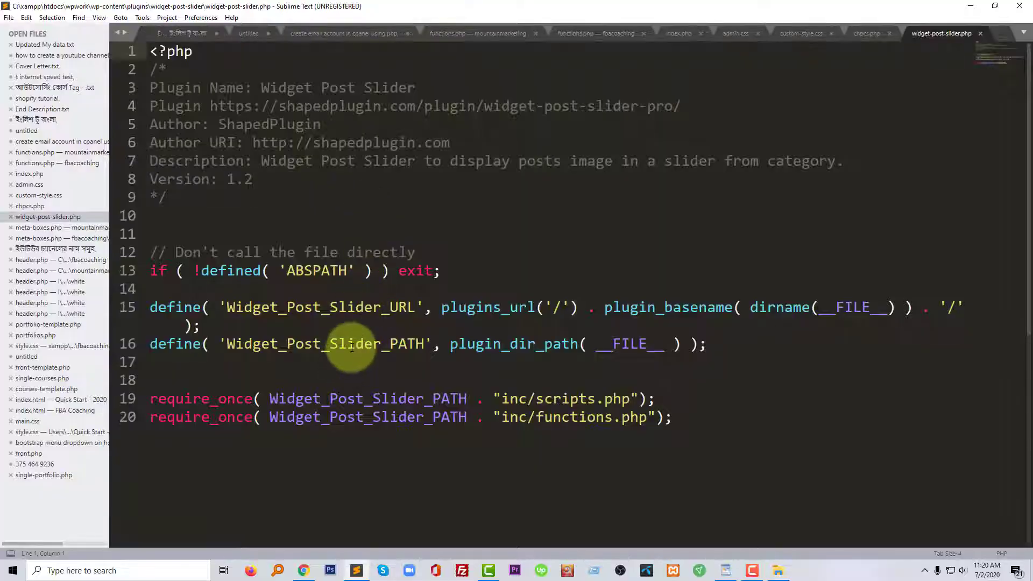
# Change the Version header on line 8 from 1.2 to 9999 and save the file
pyautogui.moveTo(218, 178); pyautogui.dragTo(255, 179)
pyautogui.write('9999')
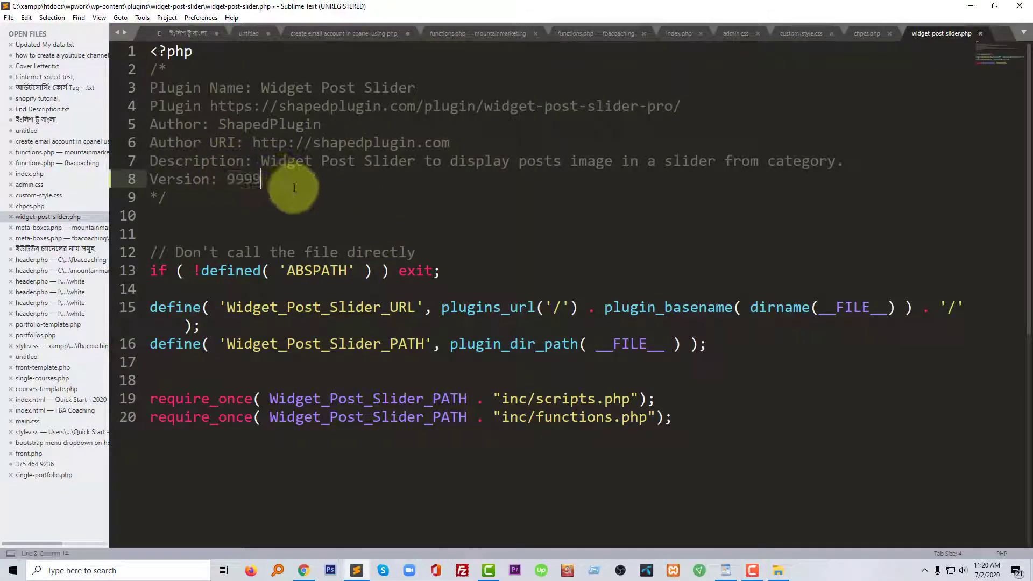
pyautogui.hotkey('ctrl', 's')
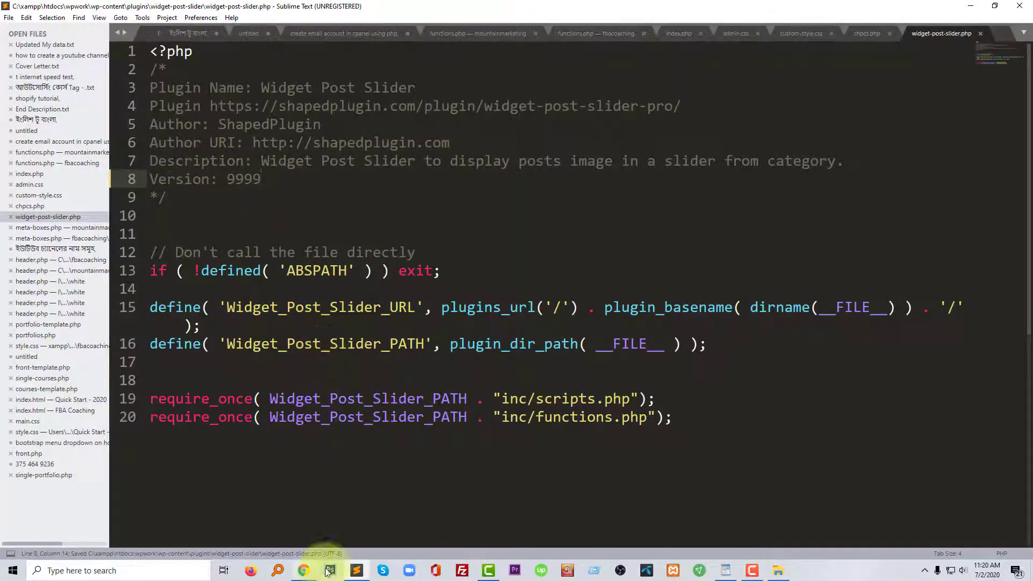
pyautogui.click(308, 571)
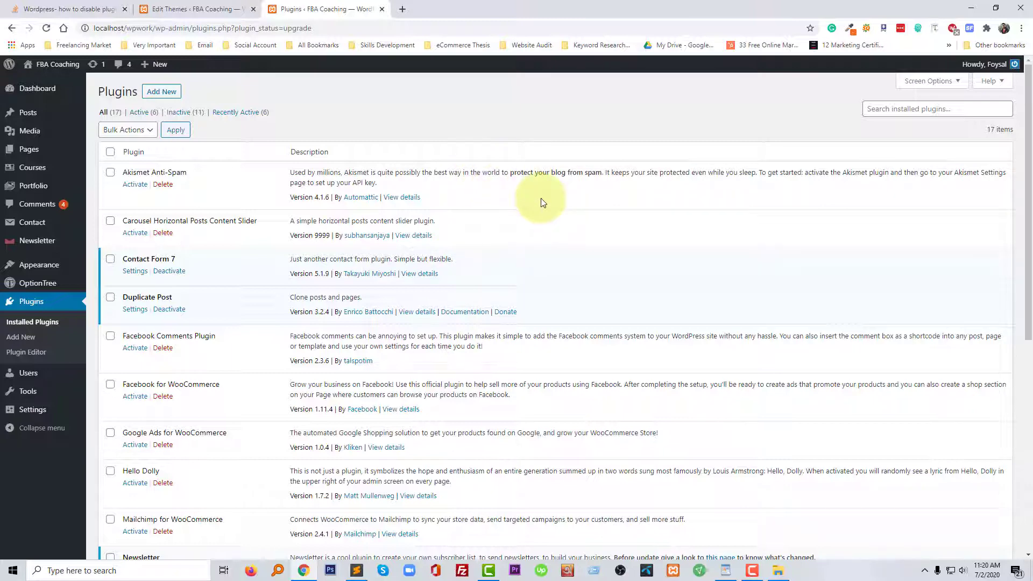
# Check the Plugins page: 17 plugins, Carousel Horizontal Posts Content Slider at 9999, no updates flagged
pyautogui.click(753, 569)
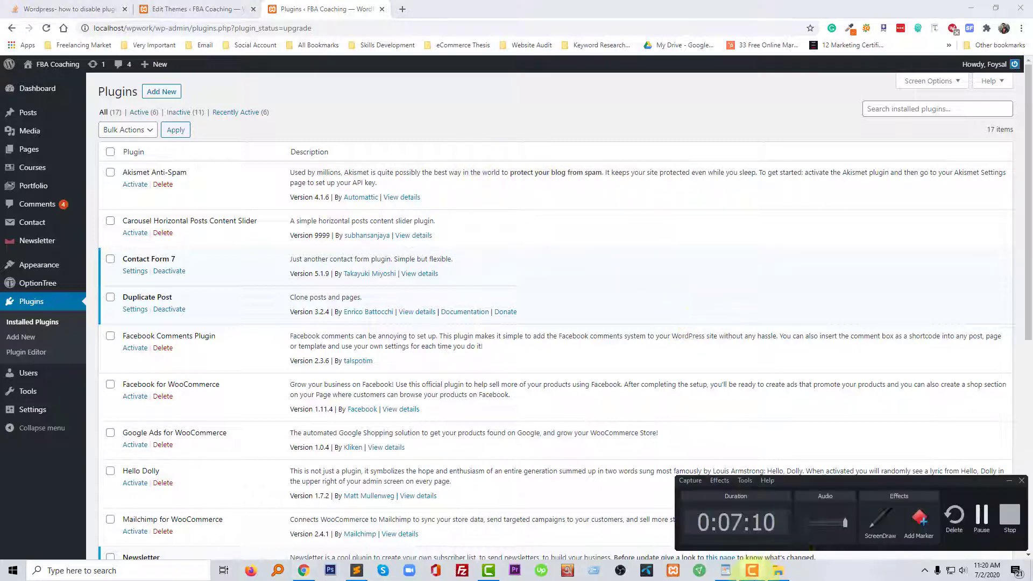